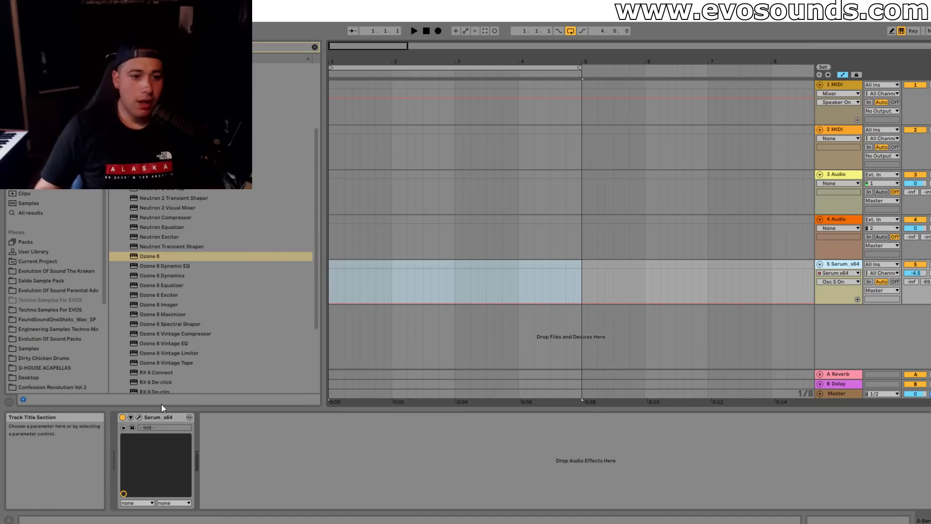
Step: Enable Mono and Legato voicing in the Serum synth on track 5
left_click(140, 417)
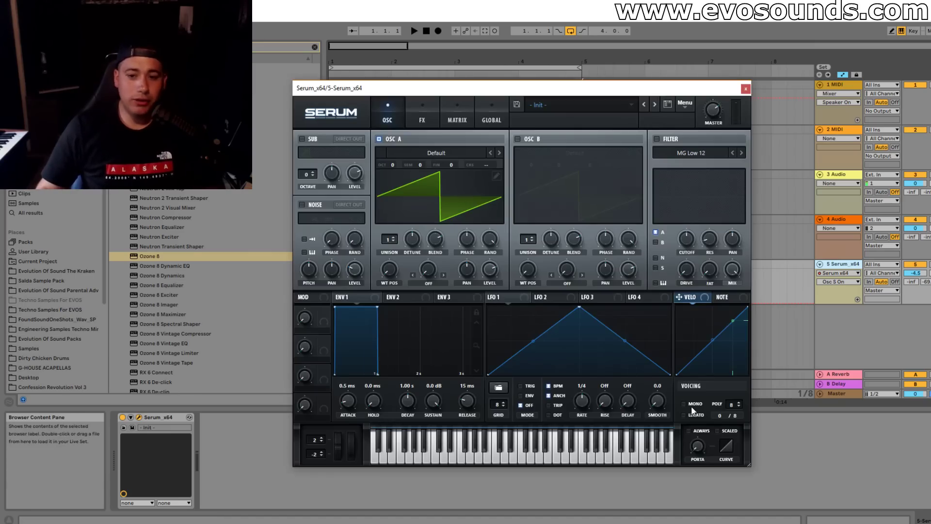
left_click(698, 443)
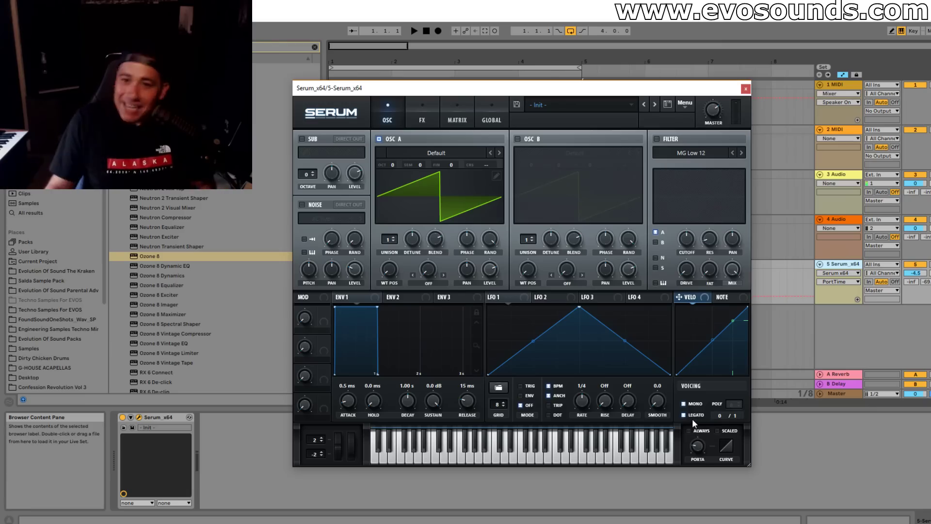
left_click(745, 88)
Step: Insert a four-bar MIDI clip on the Serum track and fill it with one-bar notes D1, A#0, G0 and D0
left_click_drag(330, 267, 577, 266)
key("ctrl+shift+m")
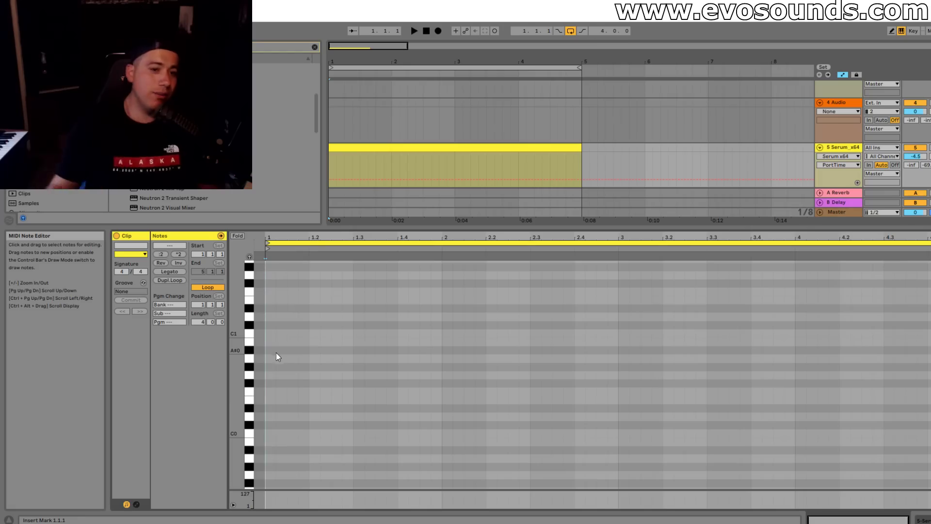
double_click(271, 316)
left_click_drag(275, 317, 470, 352)
key("space")
key("ctrl+d")
key("ctrl+d")
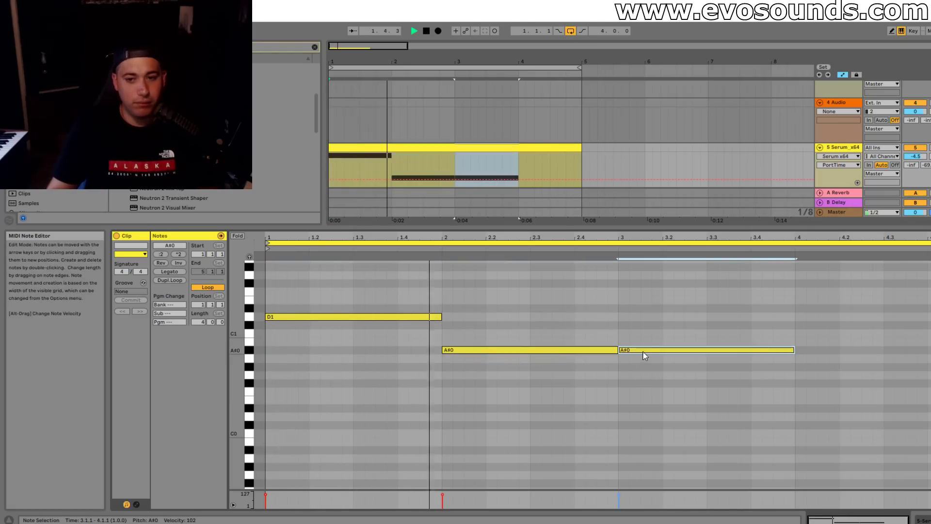
left_click_drag(645, 355, 645, 378)
scroll(685, 370, "down", 3)
key("ctrl+d")
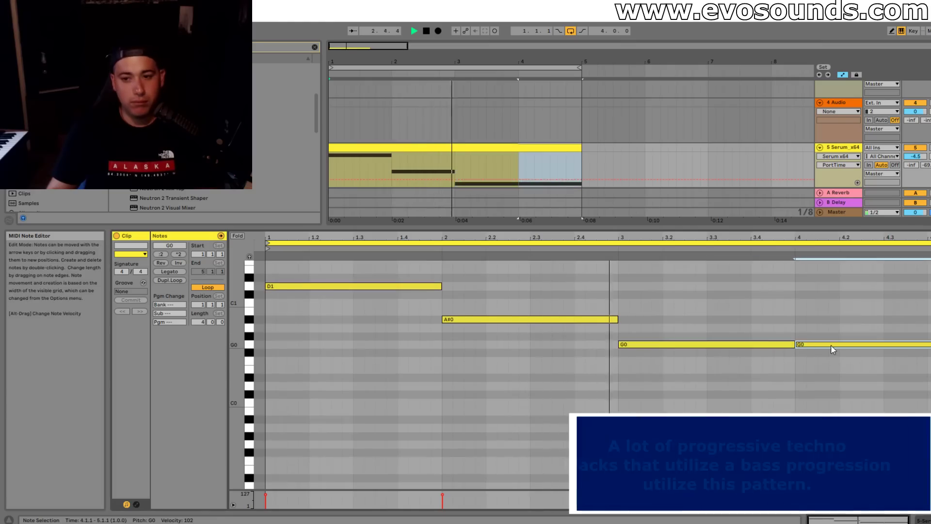
left_click_drag(832, 349, 834, 384)
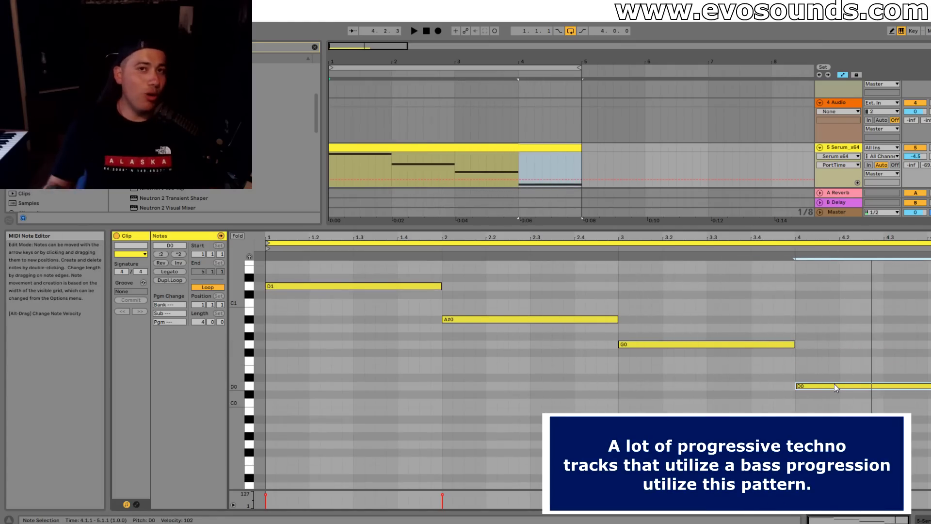
Step: Move the bar 1 note to A#0 and delete the notes in bars 2 to 4
scroll(516, 392, "up", 3)
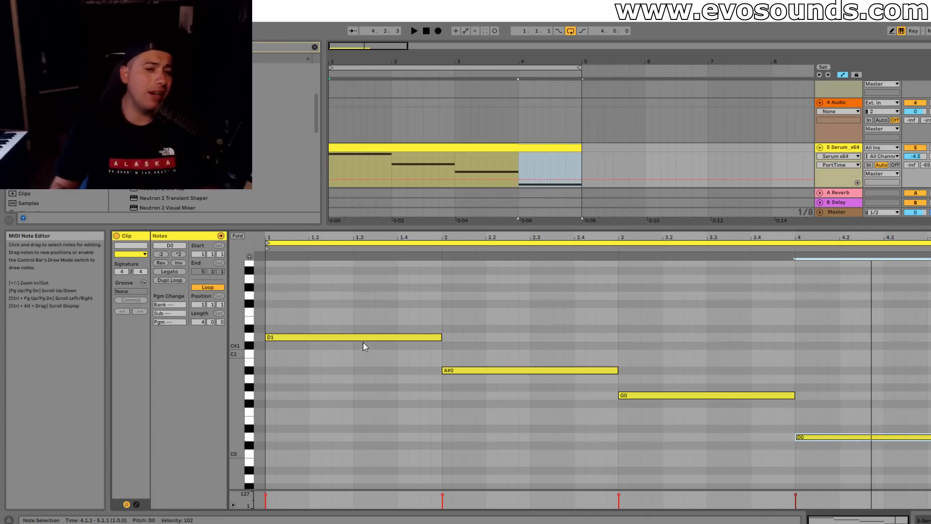
left_click_drag(382, 338, 378, 371)
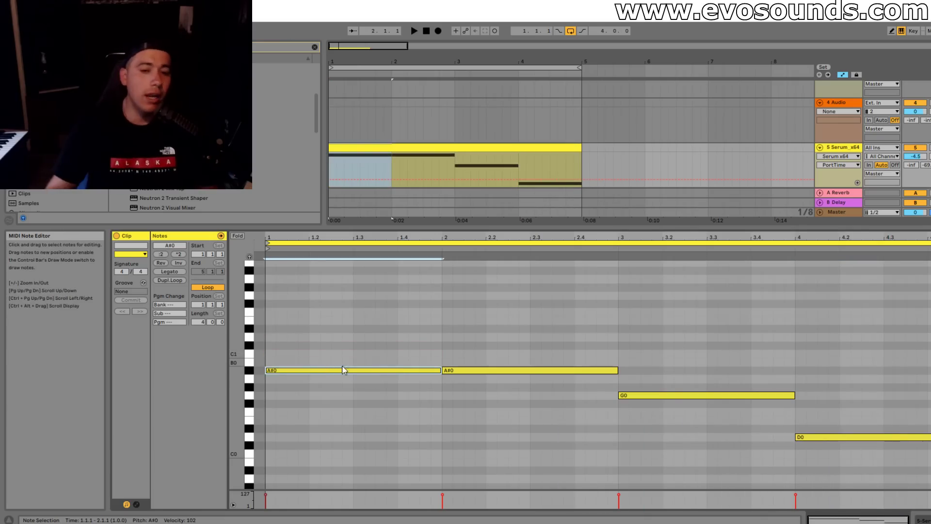
scroll(538, 417, "down", 2)
left_click(538, 424)
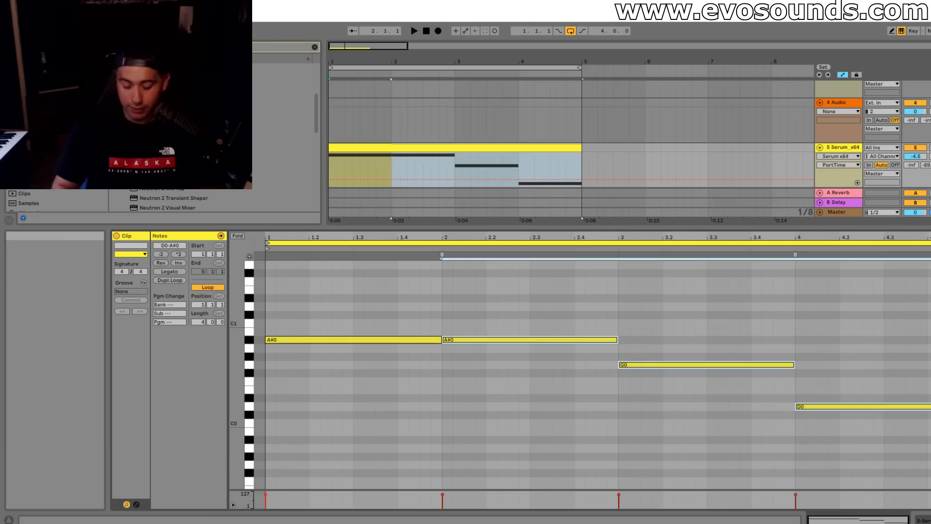
key("Delete")
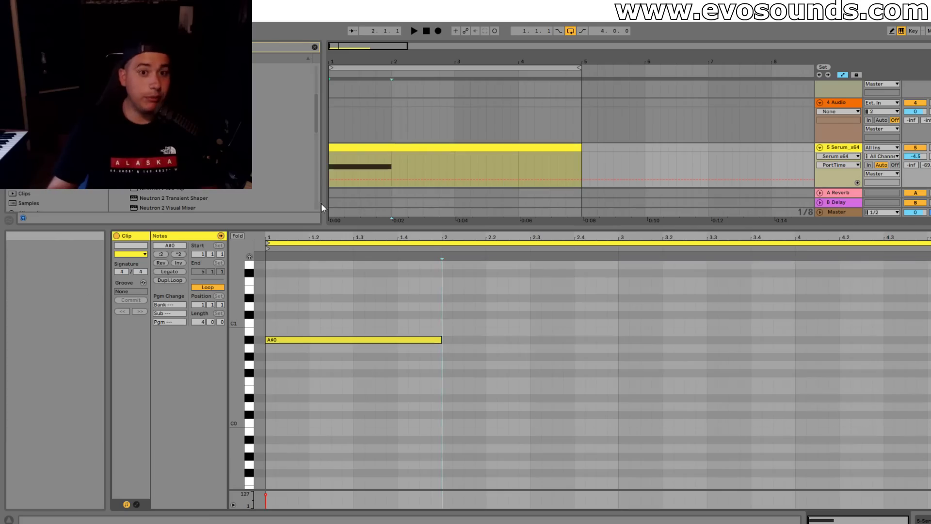
Step: Continue the bassline with one-bar notes G0, F0 and D0 in bars 2 to 4 and play it back
left_click(418, 340)
key("ctrl+d")
left_click_drag(469, 340, 469, 366)
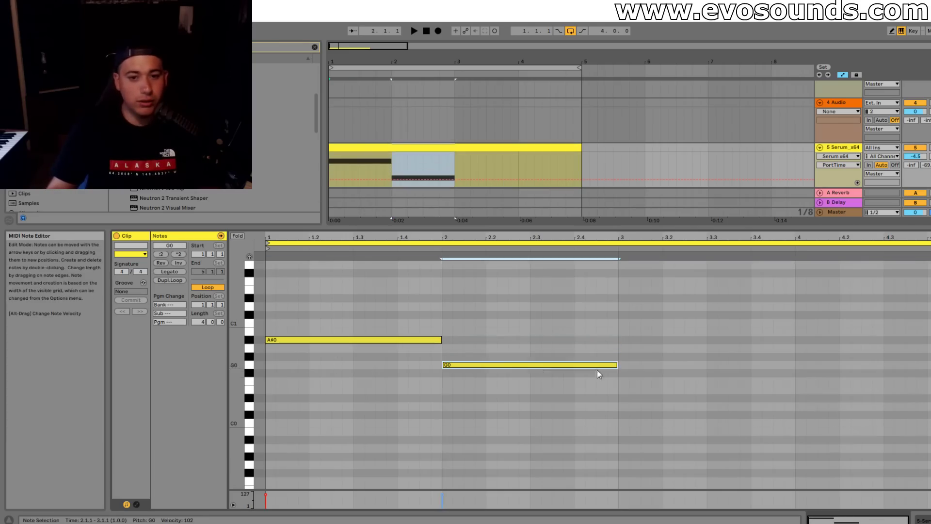
key("ctrl+d")
left_click_drag(650, 370, 650, 387)
key("space")
key("ctrl+d")
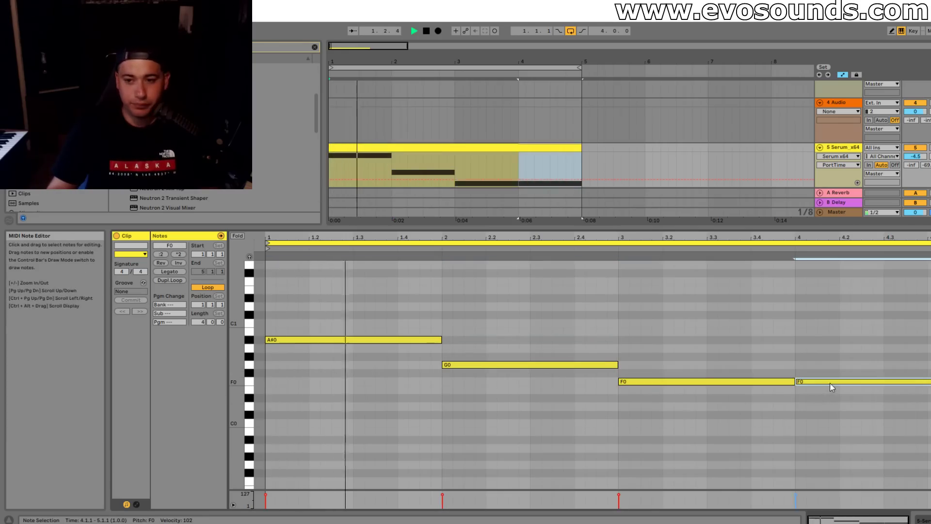
left_click_drag(830, 384, 830, 410)
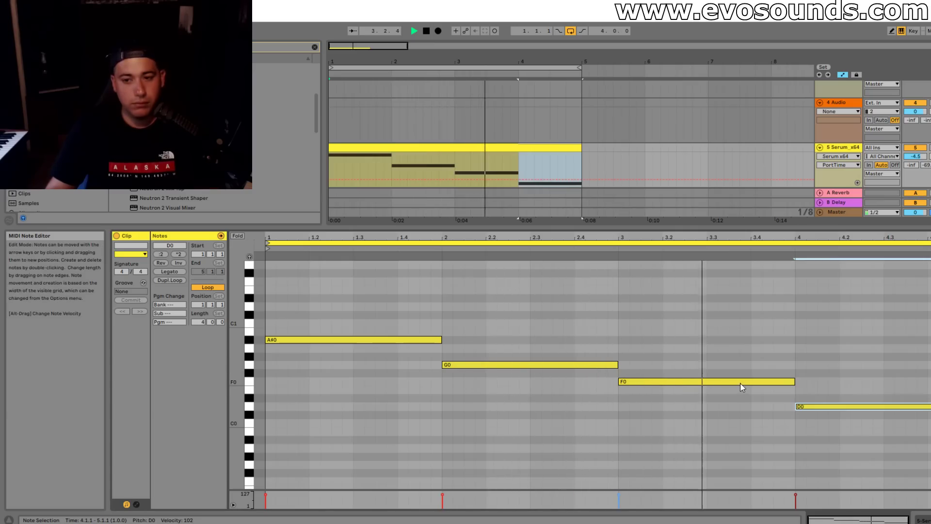
key("space")
Step: Delete the notes after bar 1 and shorten the A#0 note to three beats
left_click_drag(678, 382, 677, 429)
left_click_drag(441, 430, 799, 343)
key("Delete")
left_click_drag(442, 339, 409, 339)
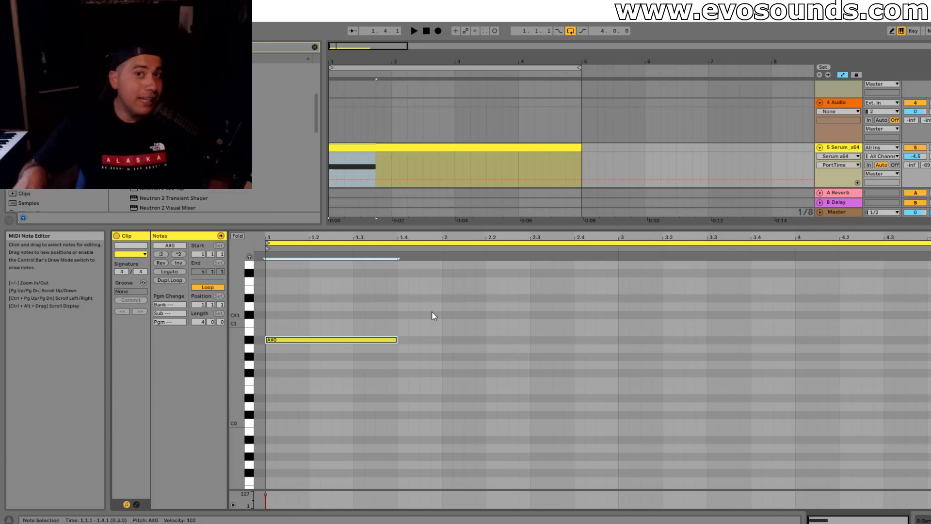
Step: Mark the fourth-beat gaps of bars 1 and 3 with time selections
scroll(454, 318, "up", 5)
left_click_drag(402, 301, 432, 333)
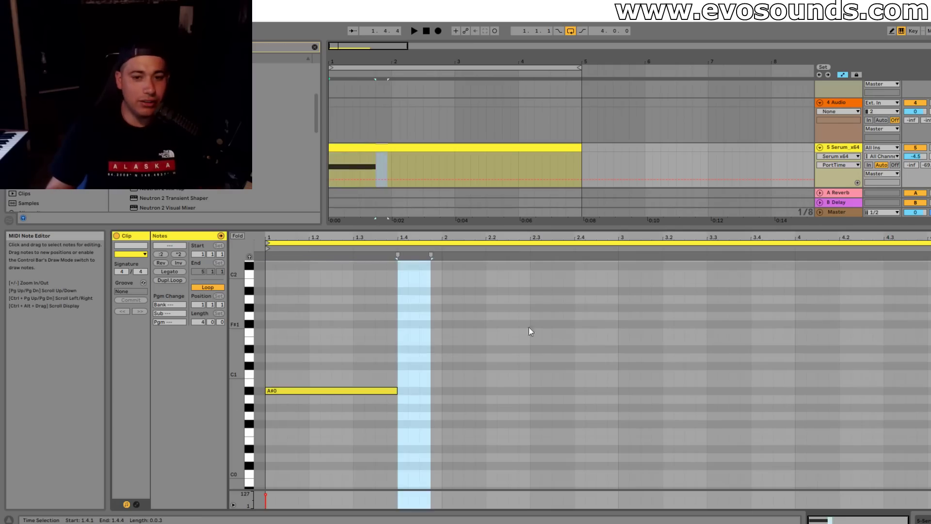
left_click(577, 313)
left_click_drag(759, 298, 787, 424)
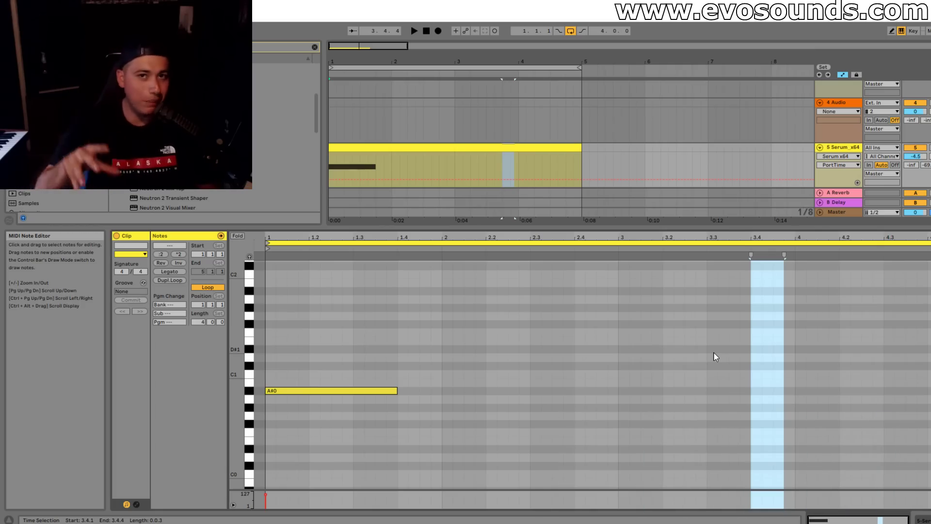
scroll(398, 370, "up", 1)
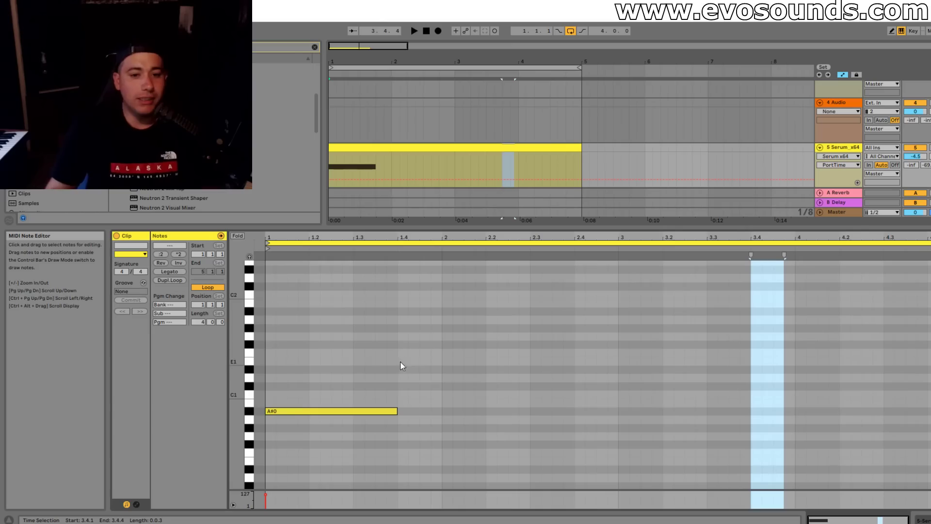
Step: Write sixteenth notes D2, A#1, C2 and A1 across the fourth beat of bar 1 and play them back
left_click(407, 375)
left_click(397, 295)
double_click(401, 281)
left_click_drag(406, 280, 417, 312)
left_click_drag(417, 312, 428, 297)
left_click(375, 251)
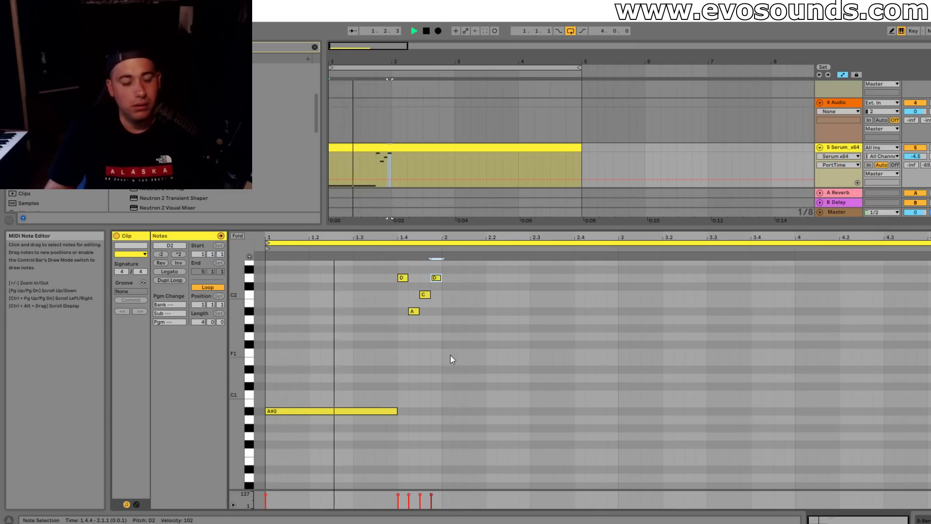
scroll(449, 357, "up", 1)
left_click_drag(439, 288, 439, 329)
key("space")
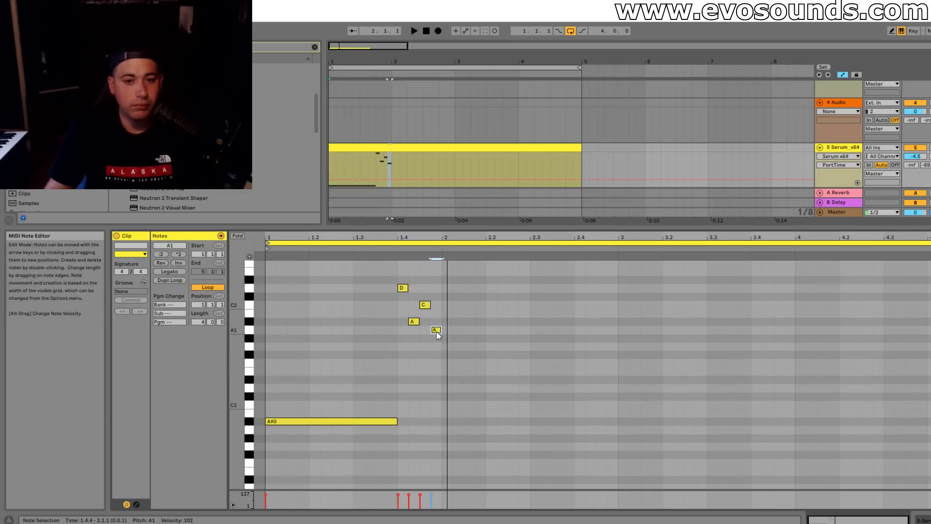
Step: Copy the three-beat A#0 note to the start of bar 2 as G0 and listen to the result
scroll(420, 373, "down", 3)
key("ctrl+d")
left_click_drag(392, 382, 454, 395)
key("space")
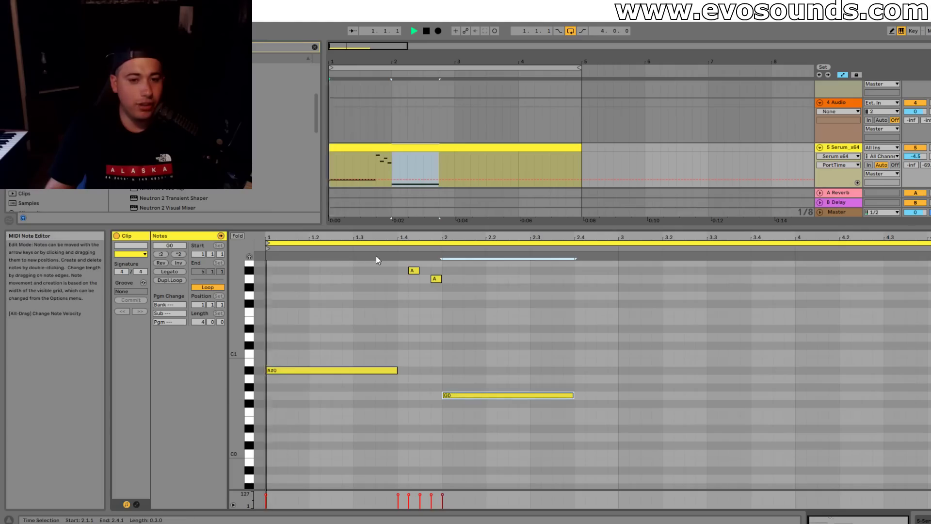
scroll(499, 327, "up", 3)
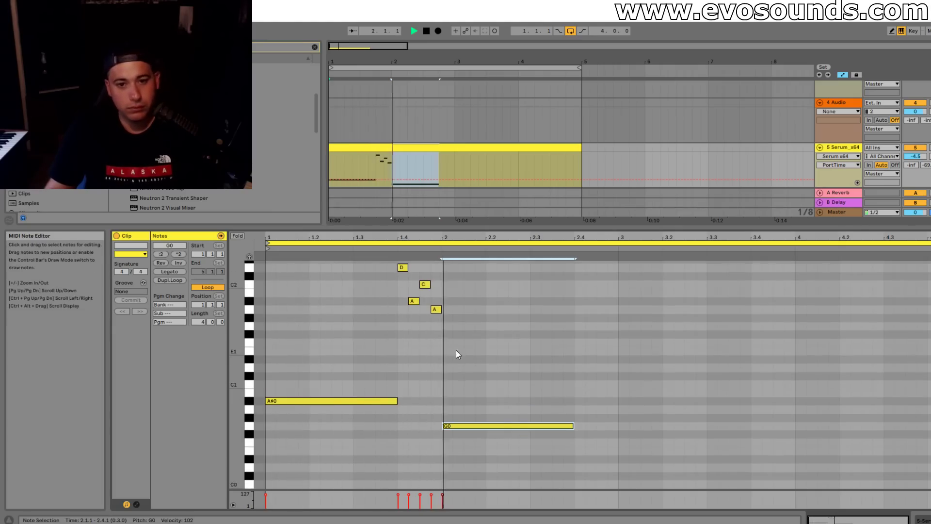
scroll(473, 357, "down", 2)
key("space")
scroll(597, 370, "up", 3)
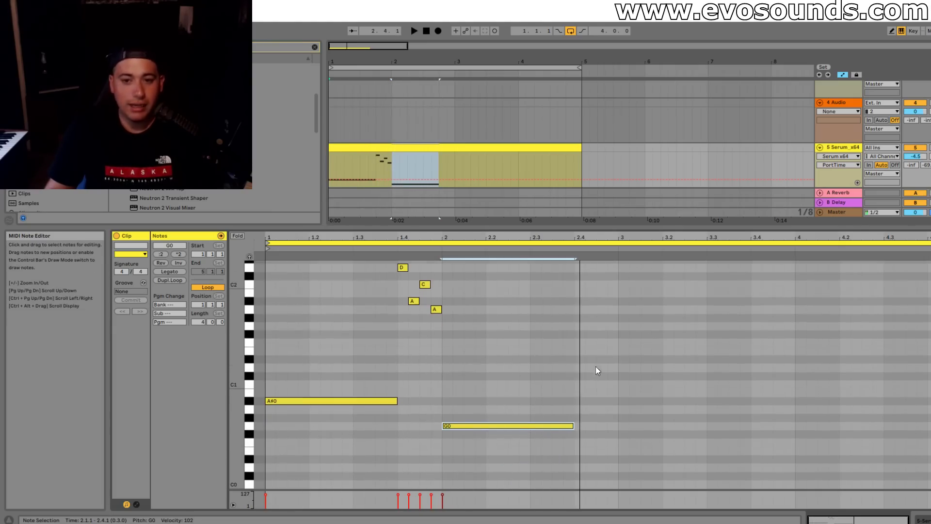
Step: Add overlapping notes A1 and A#1 on the fourth beat of bar 2
double_click(579, 320)
left_click_drag(584, 321, 606, 320)
key("ctrl+d")
key("space")
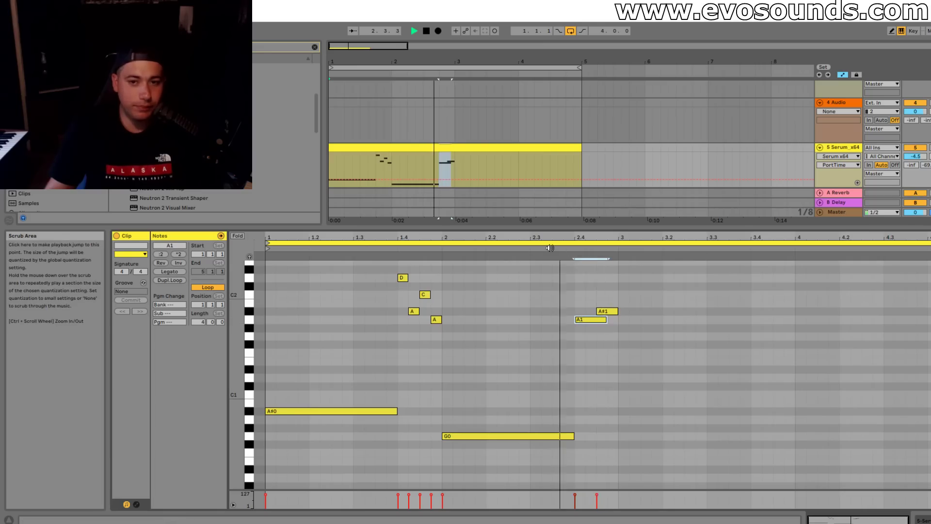
Step: Place a three-beat C0 bass note at the start of bar 3
scroll(628, 368, "down", 3)
left_click(626, 408)
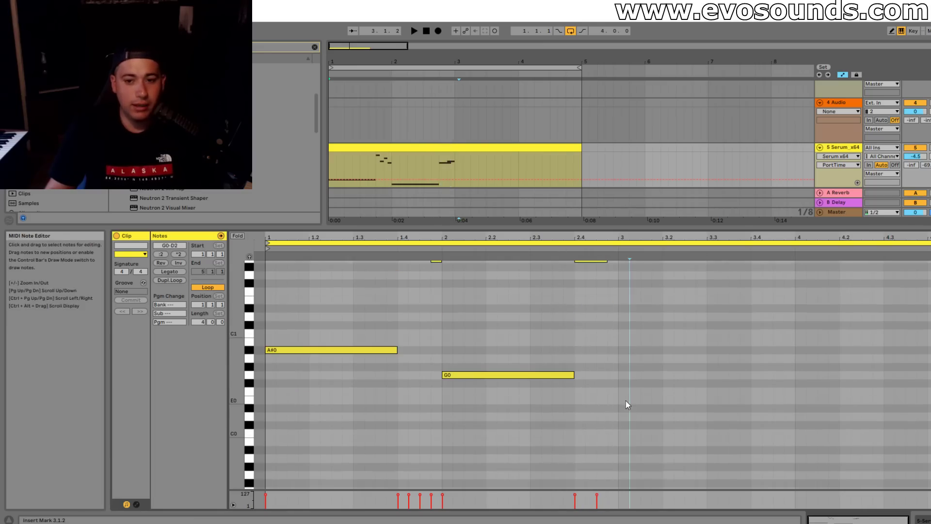
key("space")
mouse_move(621, 433)
left_mouse_down()
mouse_move(737, 437)
mouse_move(751, 448)
left_mouse_up()
scroll(749, 436, "up", 3)
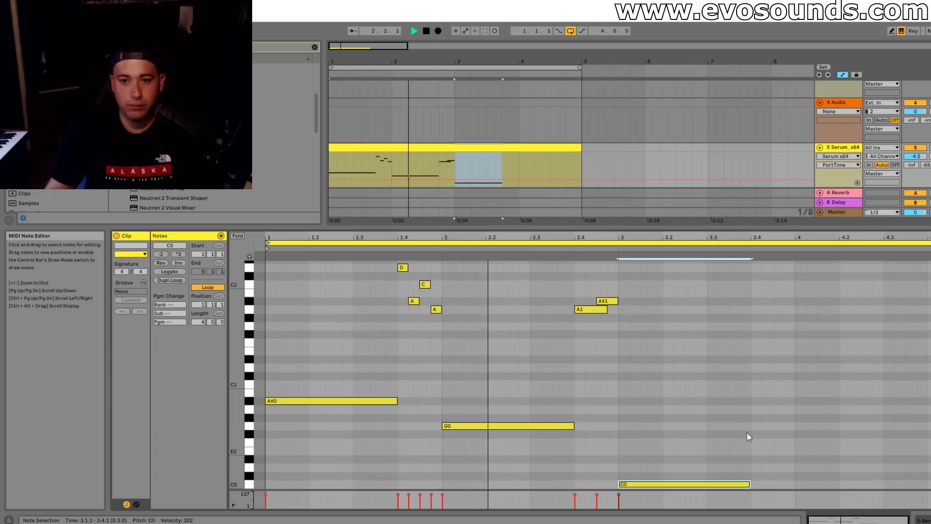
Step: Add notes A1 and F#1 on the fourth beat of bar 3 and lengthen A1 to overlap the second note
left_click(756, 308)
key("space")
double_click(781, 334)
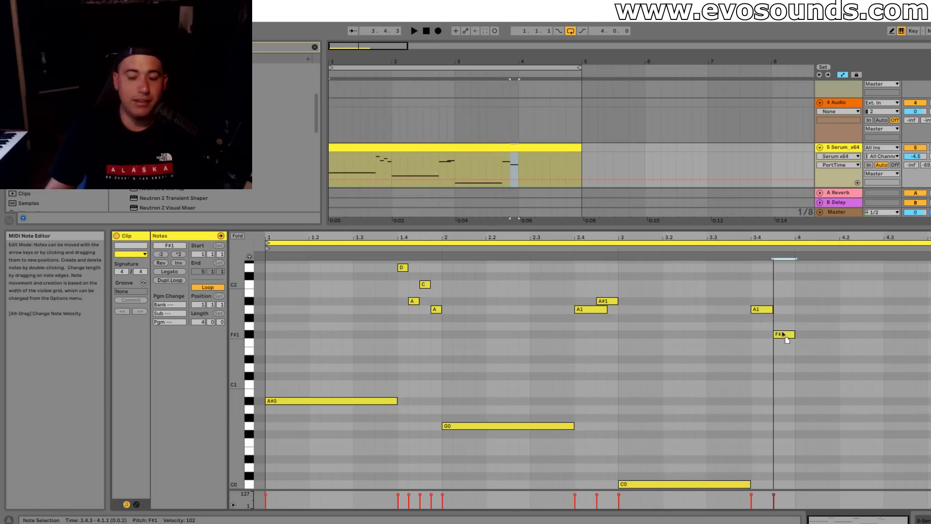
left_click_drag(771, 310, 784, 326)
left_click(746, 249)
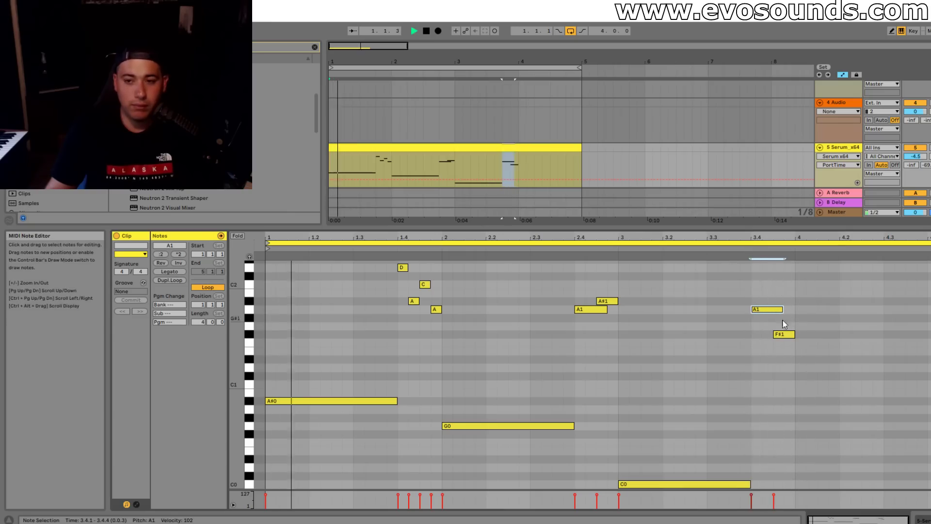
Step: Retune the last short note of bar 3 to E1, listening to the transition
key("Down")
key("Down")
key("Down")
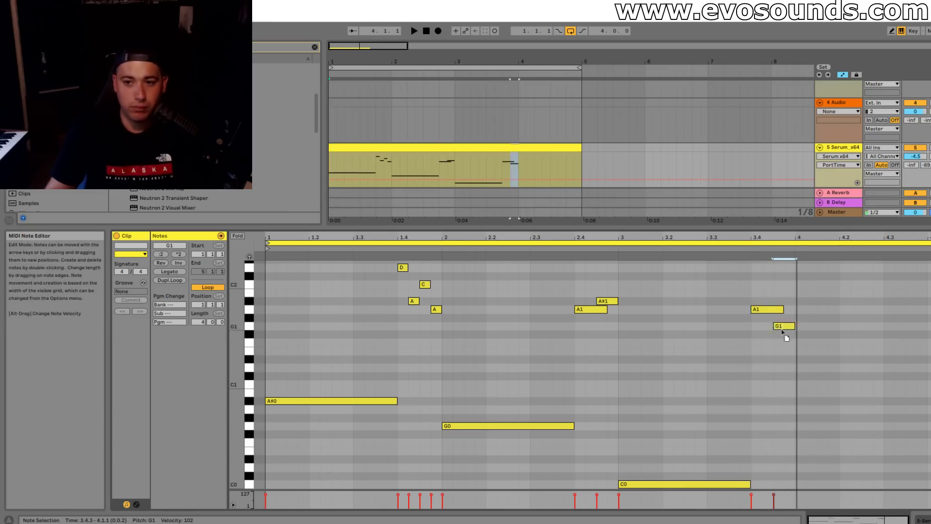
left_click(747, 248)
key("space")
Step: Copy the bar 3 bass note into bar 4 as D0, extend it to the full bar and play it back
scroll(729, 355, "down", 2)
left_click_drag(640, 423, 817, 409)
key("space")
scroll(805, 370, "up", 2)
left_click_drag(925, 458, 930, 458)
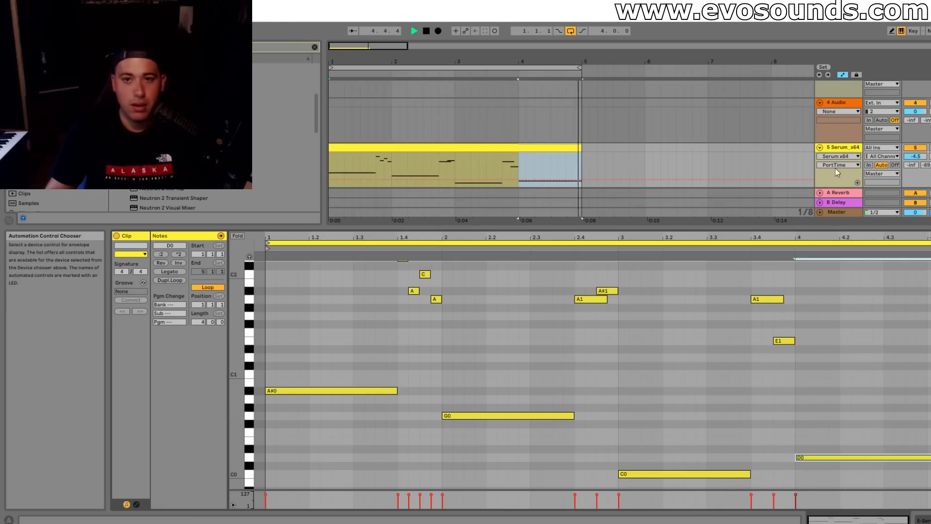
key("space")
Step: Enable Oscillator B in Serum and set its pitch to +7 semitones
left_click(844, 147)
double_click(845, 148)
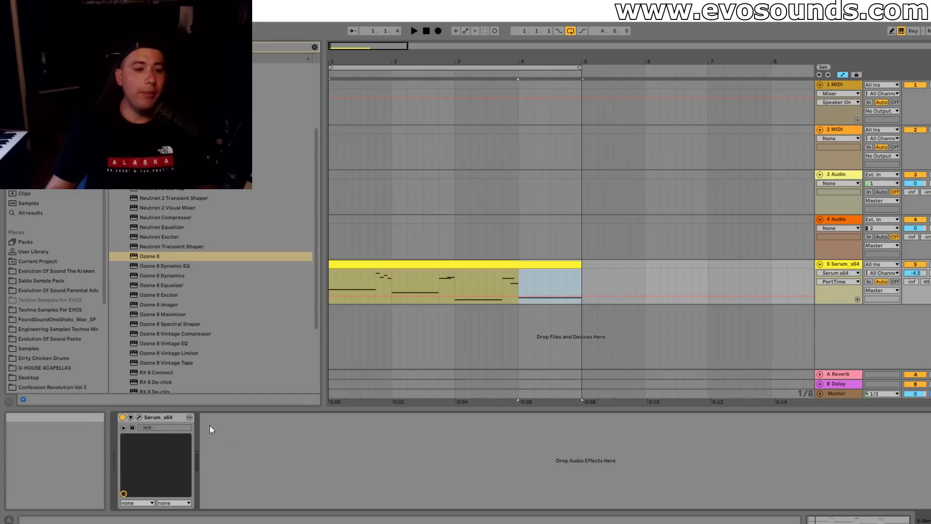
left_click(140, 417)
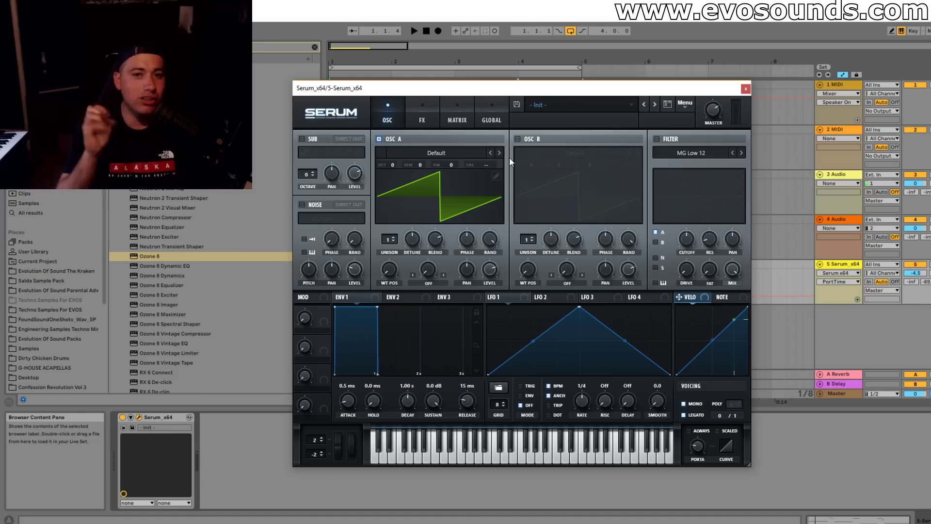
left_click(518, 139)
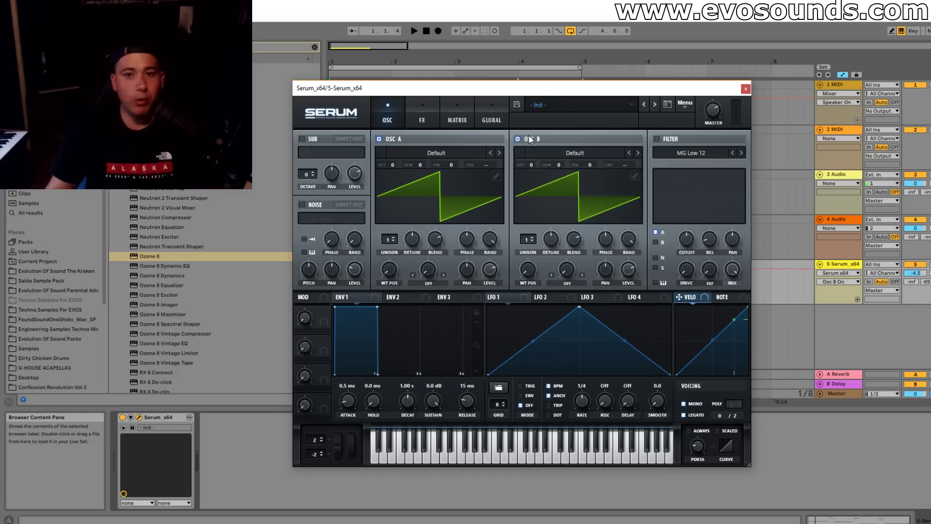
left_click_drag(553, 165, 579, 149)
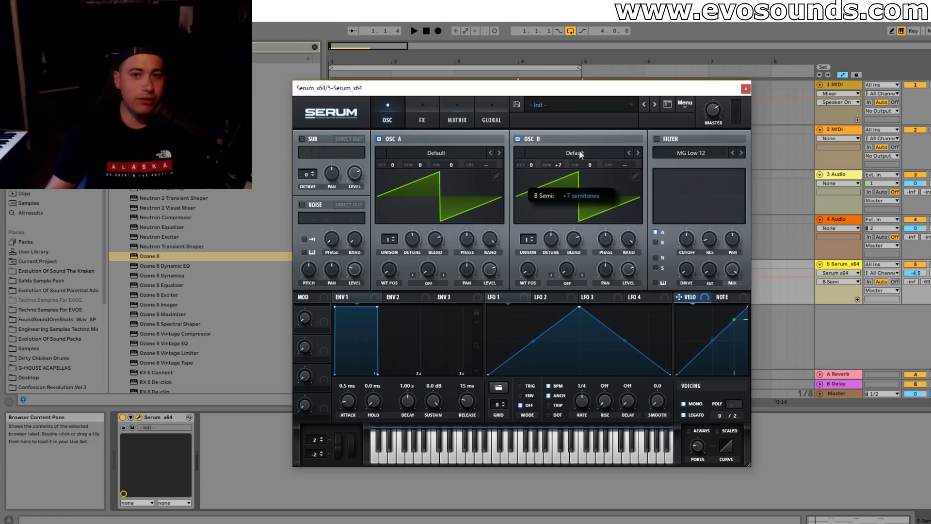
Step: Set the Serum track's volume to -6.0 and raise Oscillator B's octave to +1
left_click(915, 273)
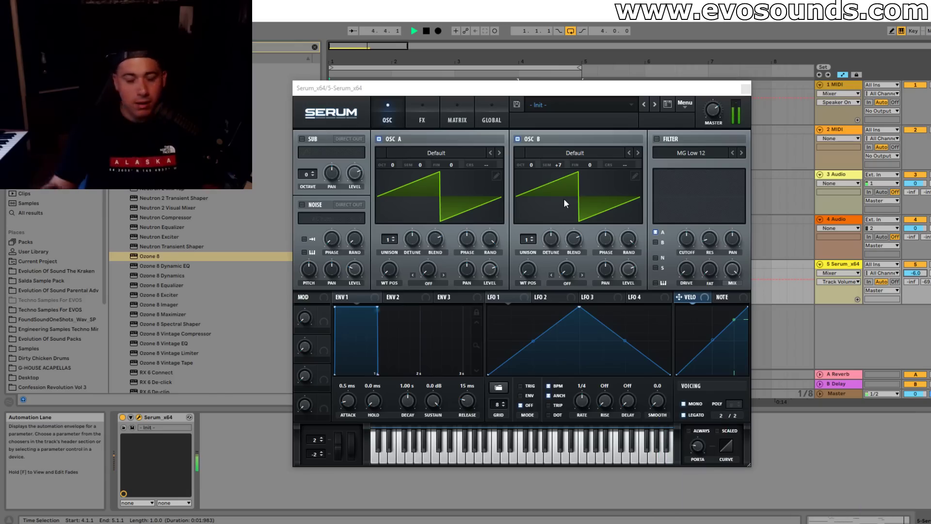
left_click_drag(534, 164, 540, 159)
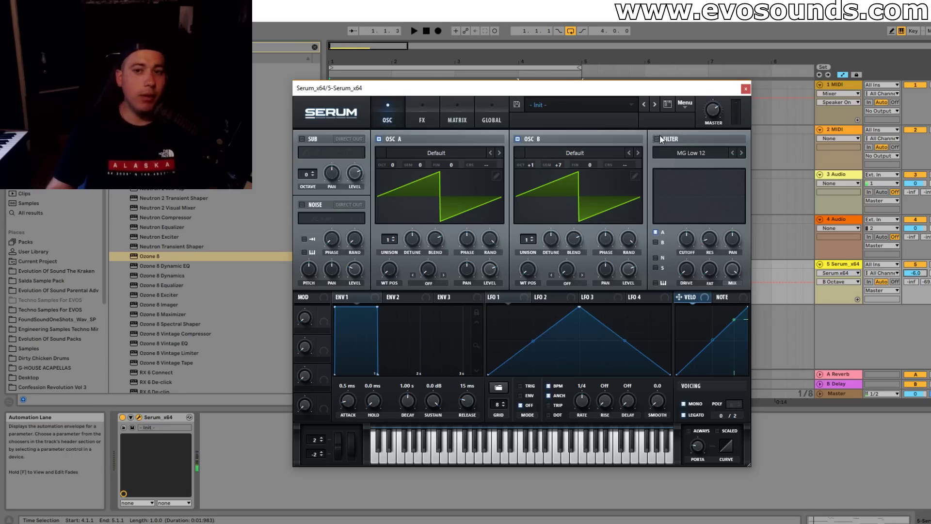
Step: Enable Serum's filter and set its type to MG Low 24
left_click(657, 138)
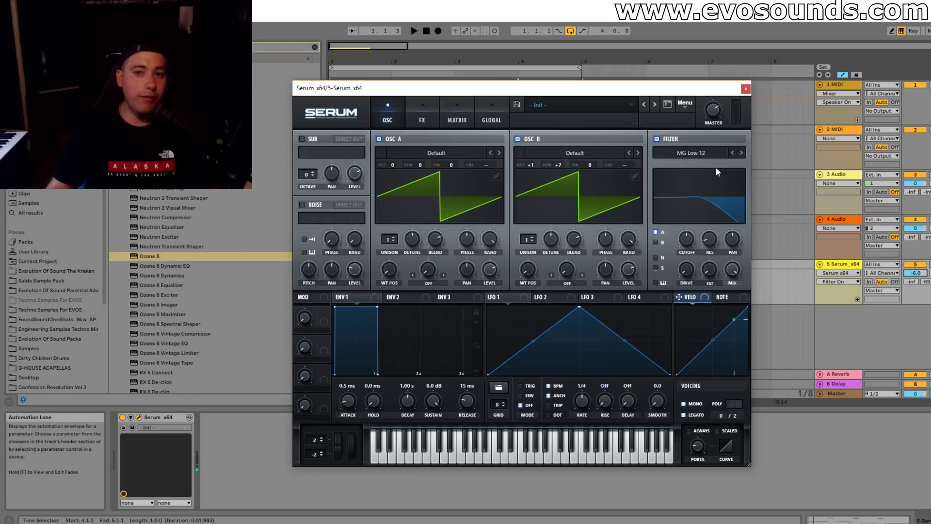
left_click(741, 153)
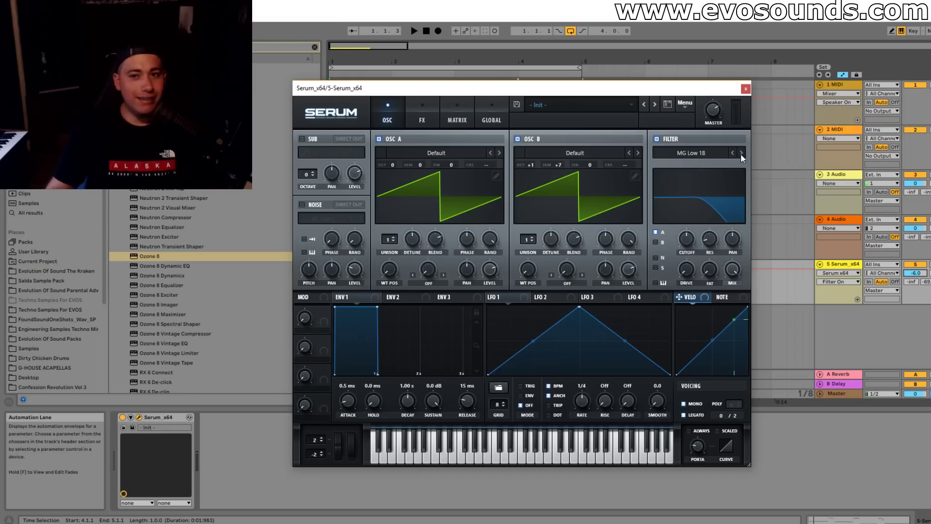
left_click(740, 154)
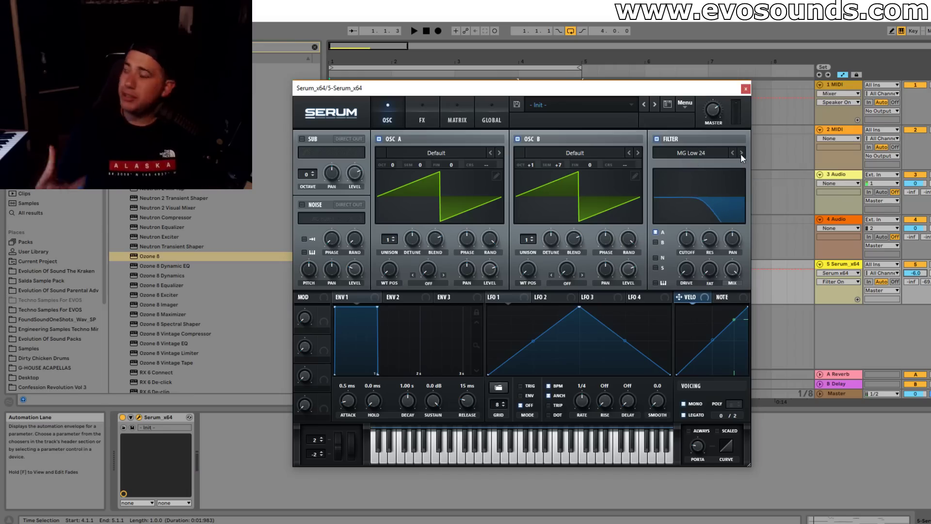
Step: Route Oscillator B through the filter and adjust the filter cutoff by ear during playback, closing Serum when done
key("space")
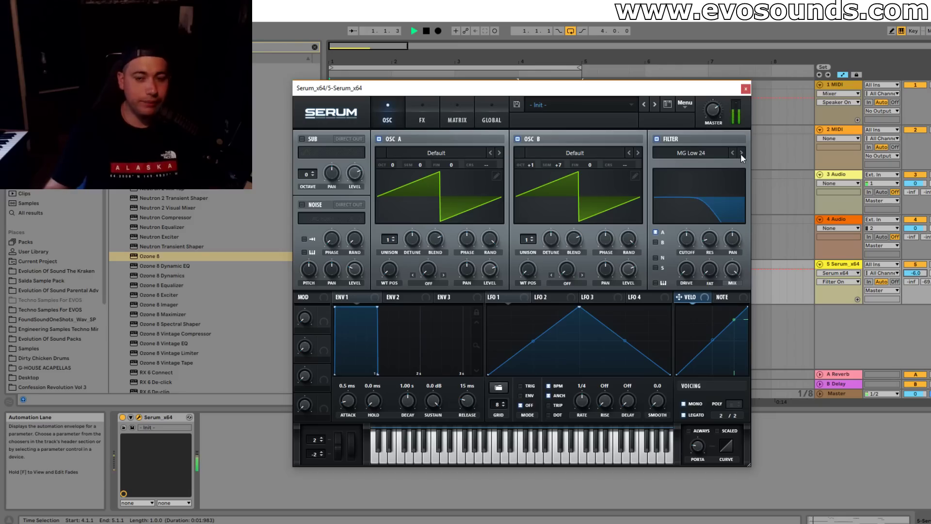
left_click(661, 242)
left_click(688, 240)
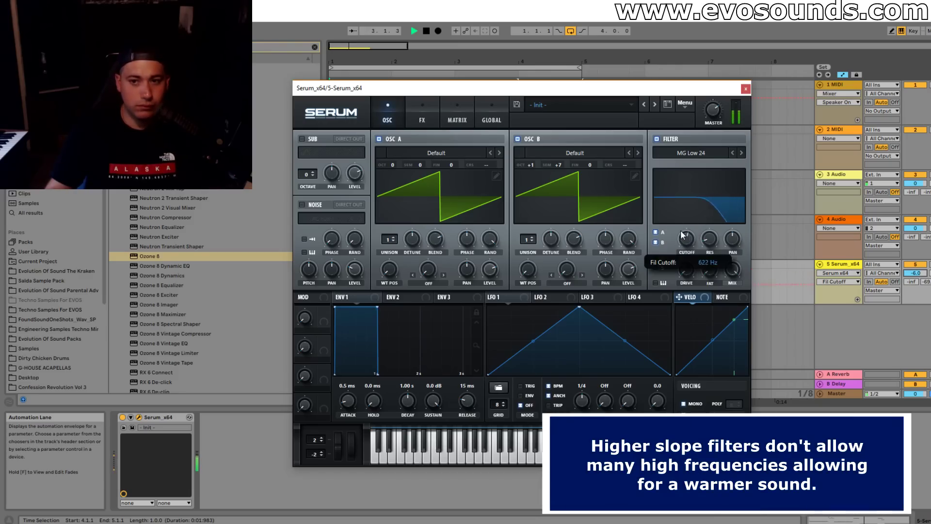
left_click_drag(702, 211, 657, 219)
key("space")
left_click(745, 89)
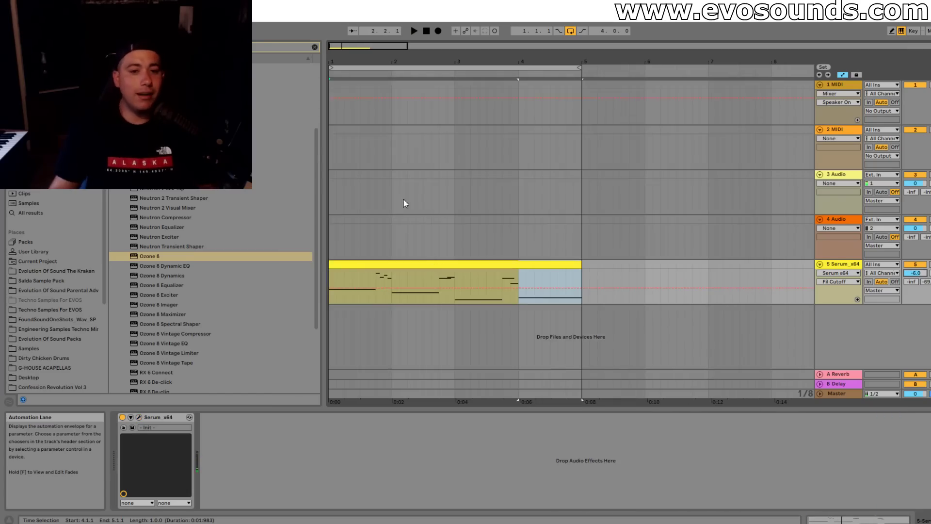
Step: Draw filter cutoff automation on the Serum track that rises through bar 1, steepens over its fill and drops at bar 2
left_click_drag(351, 61, 351, 112)
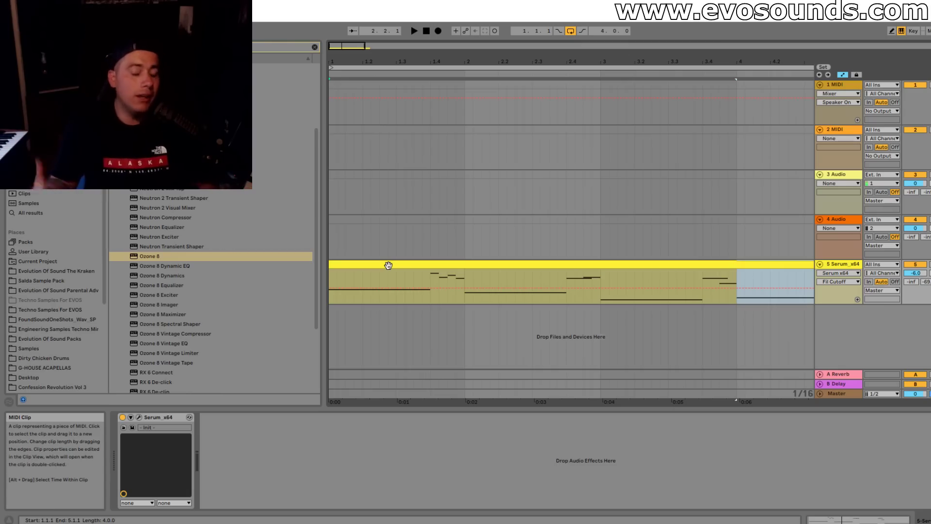
left_click(333, 288)
left_click_drag(344, 290, 447, 277)
left_click(446, 267)
key("space")
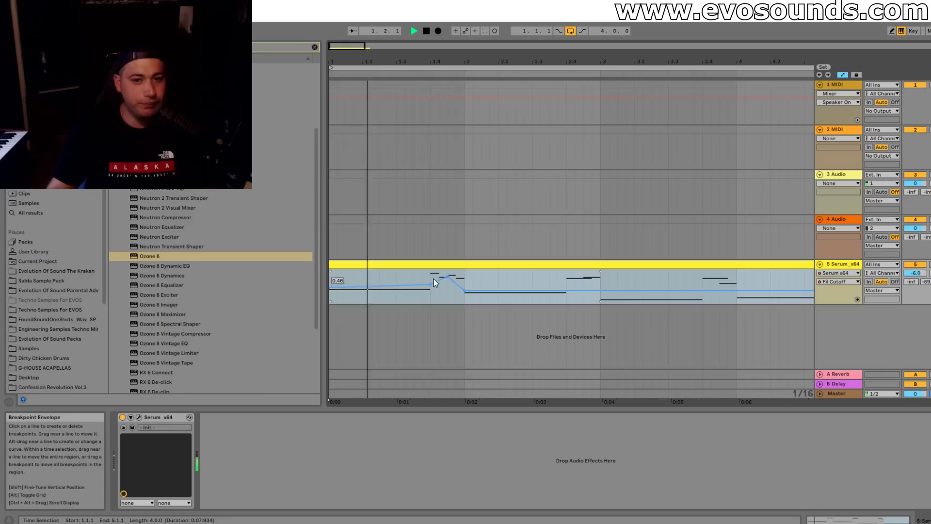
left_click_drag(447, 276, 464, 276)
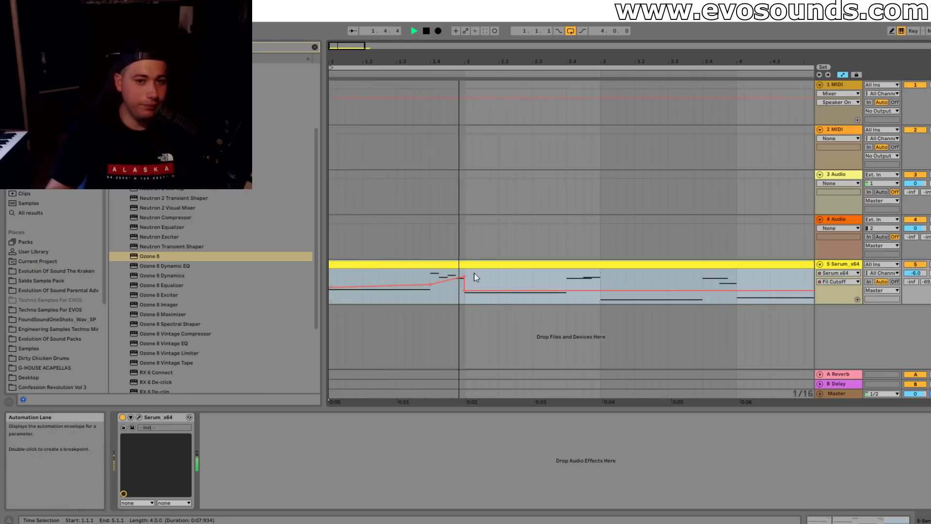
Step: Add a cutoff automation peak over bar 2's closing notes that falls back at the start of bar 3, and play it
left_click(566, 291)
left_click(591, 287)
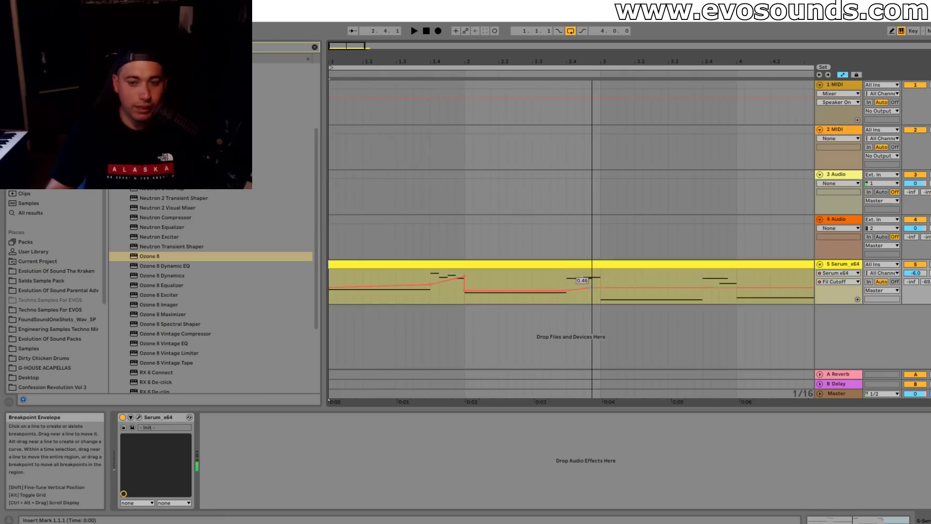
mouse_move(592, 277)
left_mouse_down()
mouse_move(602, 278)
mouse_move(576, 278)
mouse_move(591, 279)
mouse_move(584, 272)
mouse_move(600, 290)
left_mouse_up()
key("space")
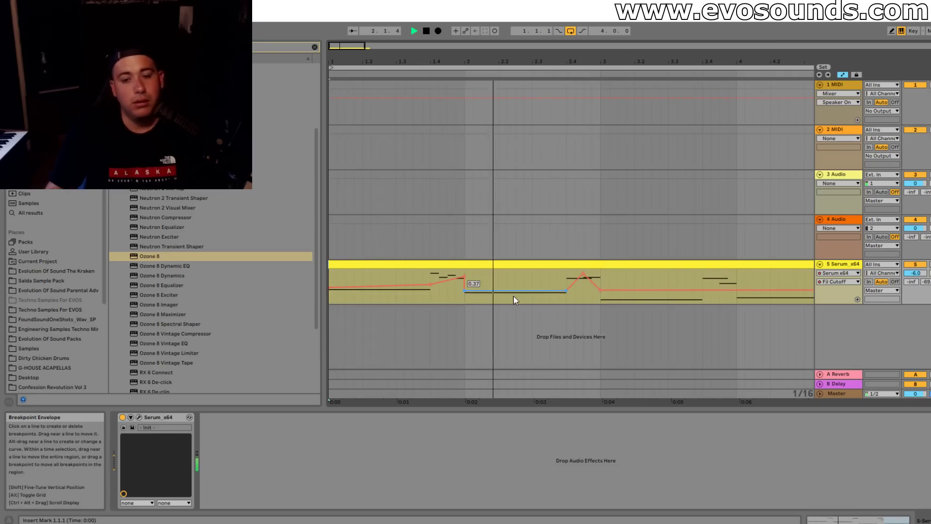
Step: Raise the cutoff automation over bar 3's closing notes and let it fall gradually to the end of bar 4
left_click_drag(364, 46, 377, 47)
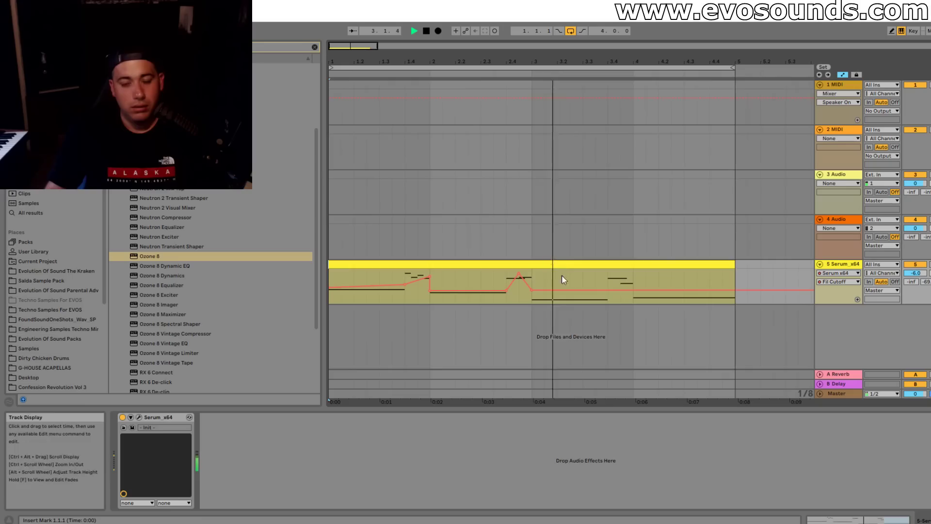
left_click(609, 290)
left_click_drag(627, 290, 734, 294)
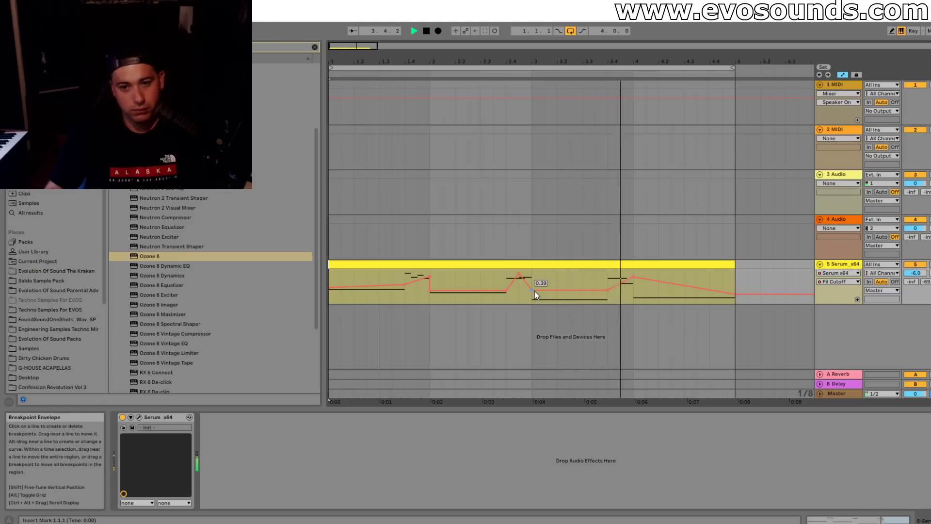
Step: Raise the low points of the cutoff automation in bars 1 to 3 and make it jump abruptly at bar 2's fill
left_click_drag(533, 290, 532, 289)
left_click_drag(608, 290, 608, 288)
left_click_drag(329, 287, 329, 285)
left_click_drag(430, 291, 430, 287)
left_click_drag(506, 291, 506, 276)
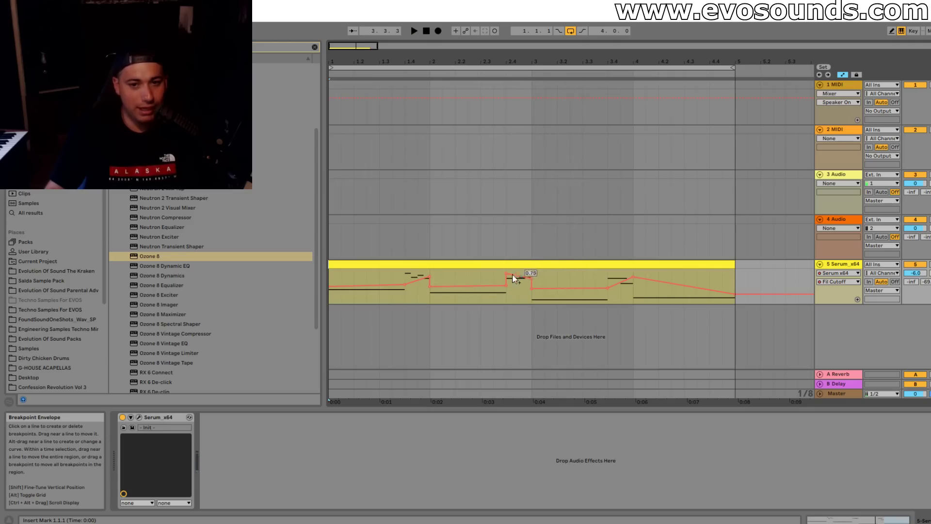
Step: Make the cutoff automation drop abruptly at the start of bar 4 and set its end point to 0.40
key("space")
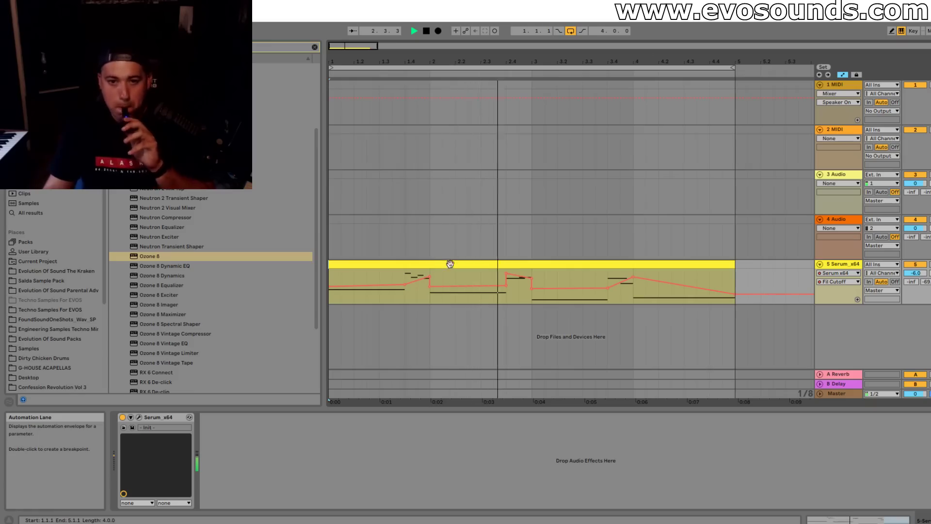
left_click_drag(608, 287, 634, 286)
key("space")
left_click_drag(734, 294, 735, 290)
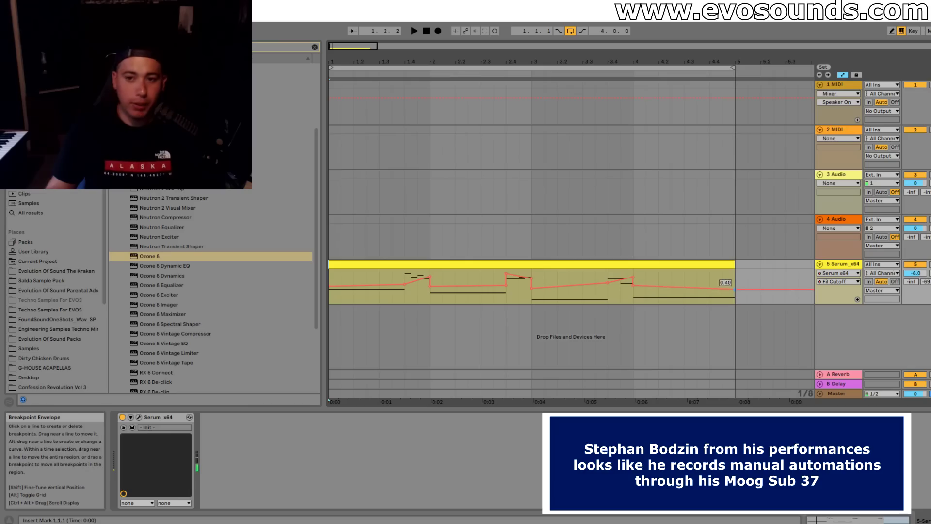
Step: Set Serum's Envelope 1 to 878 ms attack, 2.16 s decay and -3.7 dB sustain, and play the bassline
left_click(139, 417)
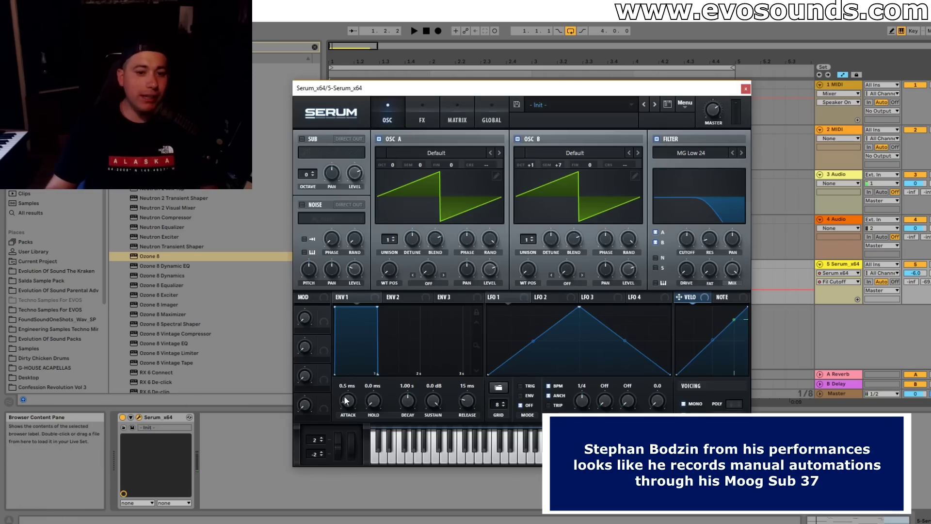
left_click_drag(345, 400, 349, 388)
left_click(430, 400)
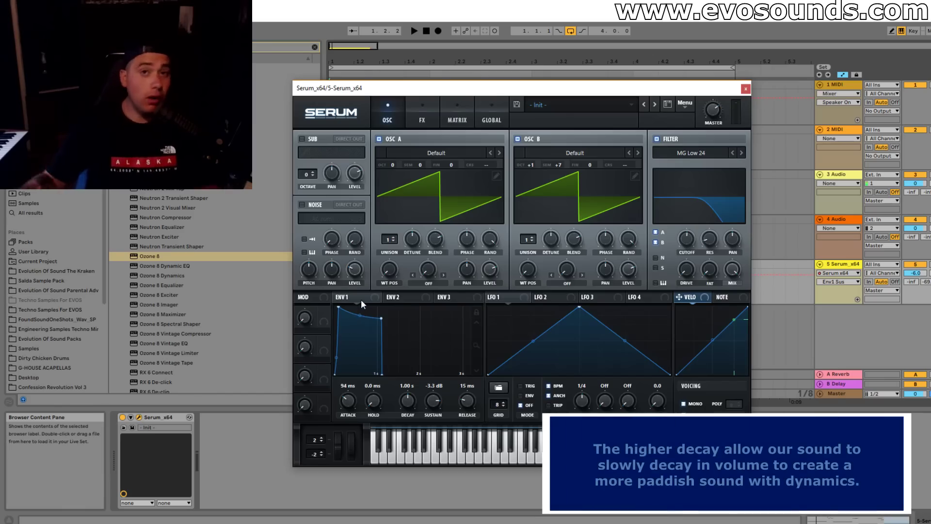
left_click_drag(414, 398, 423, 400)
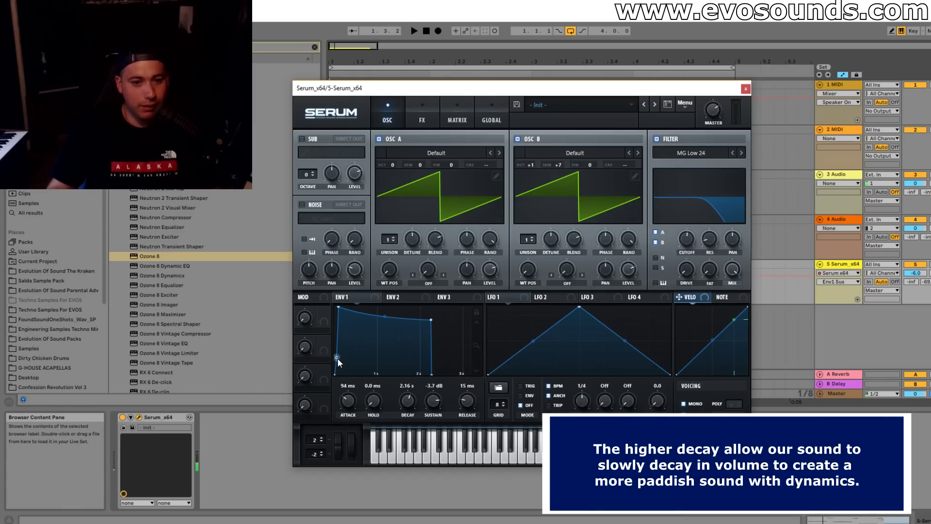
left_click_drag(352, 399, 355, 384)
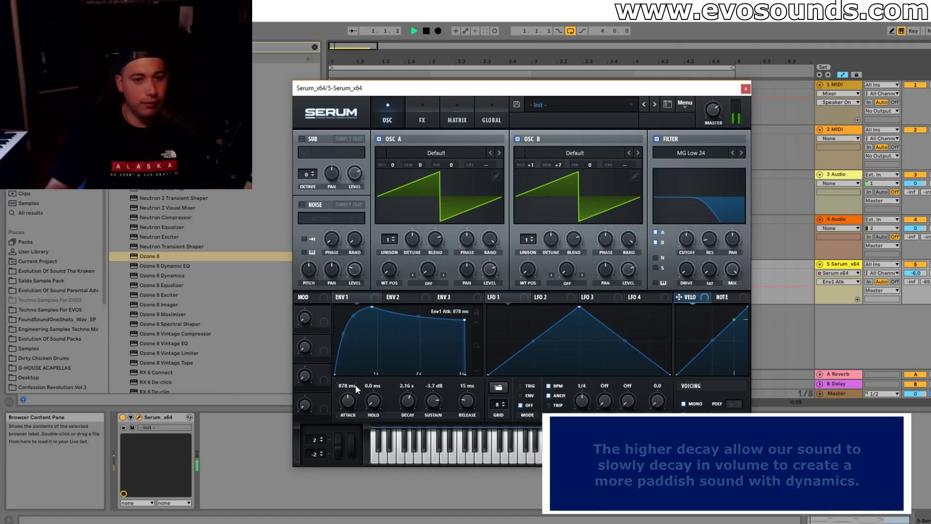
key("space")
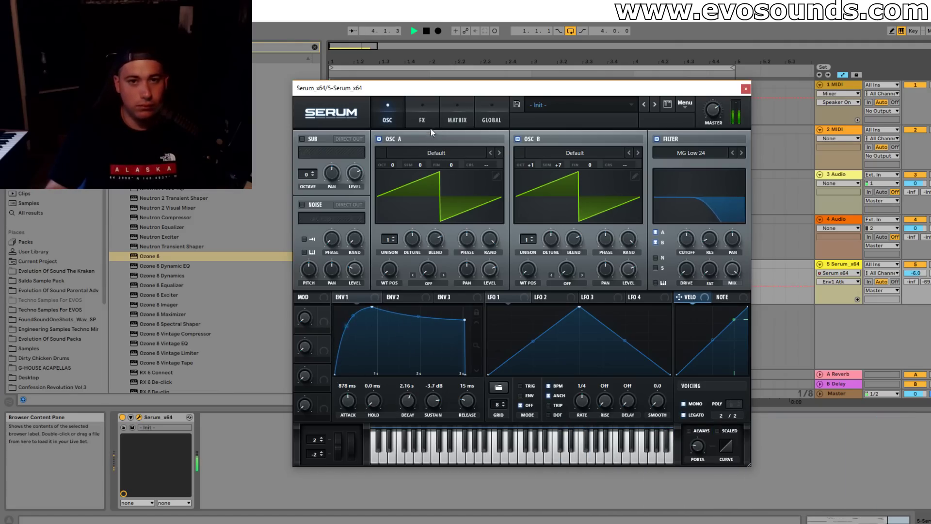
Step: Enable Serum's Distortion effect with the Tube type and adjust its drive while listening
left_click(425, 116)
left_click(328, 156)
mouse_move(635, 127)
left_mouse_down()
mouse_move(638, 119)
mouse_move(630, 133)
left_mouse_up()
key("space")
key("space")
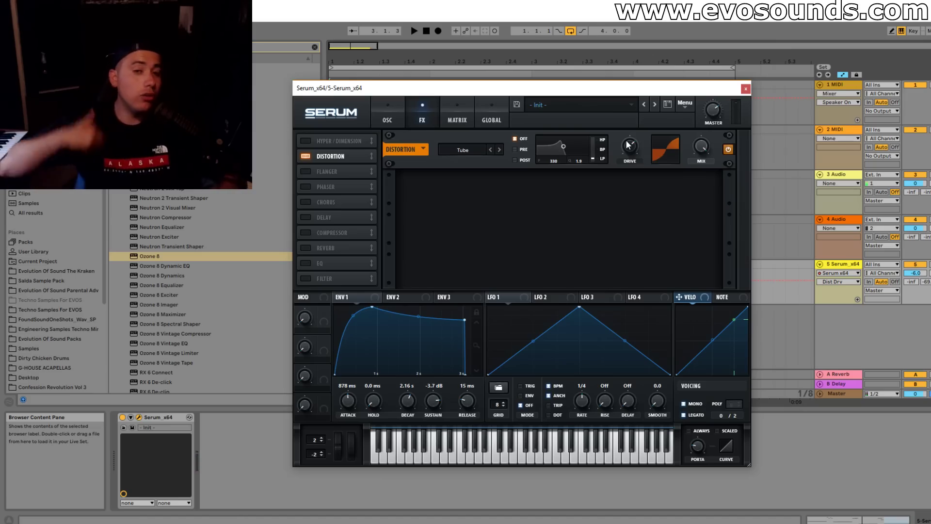
left_click(746, 89)
Step: Set the Serum track's volume to 0 and its send to the Reverb return to -13.3 dB during playback
key("Tab")
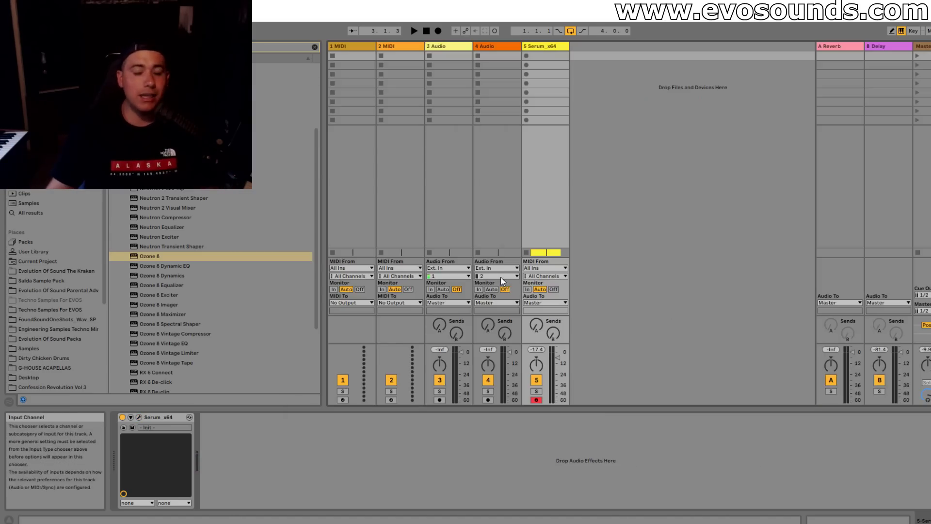
left_click(824, 47)
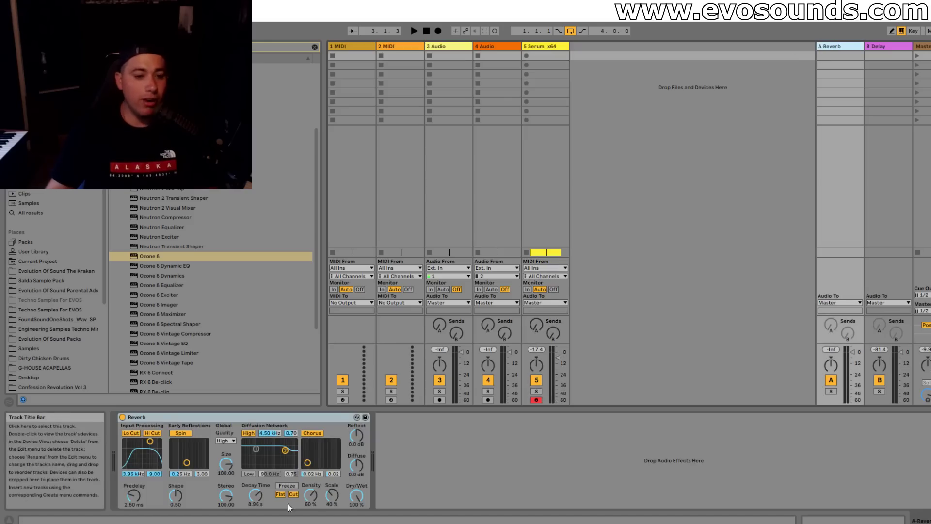
left_click_drag(536, 324, 536, 298)
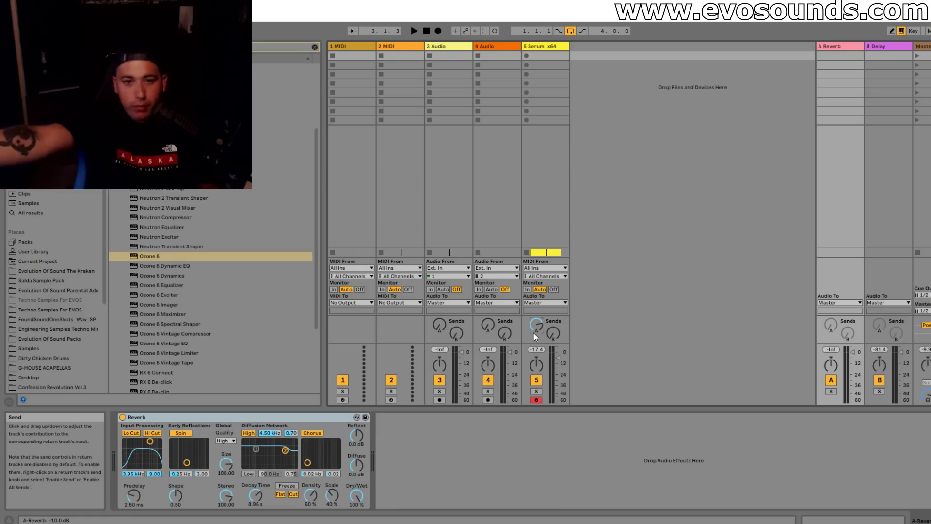
key("space")
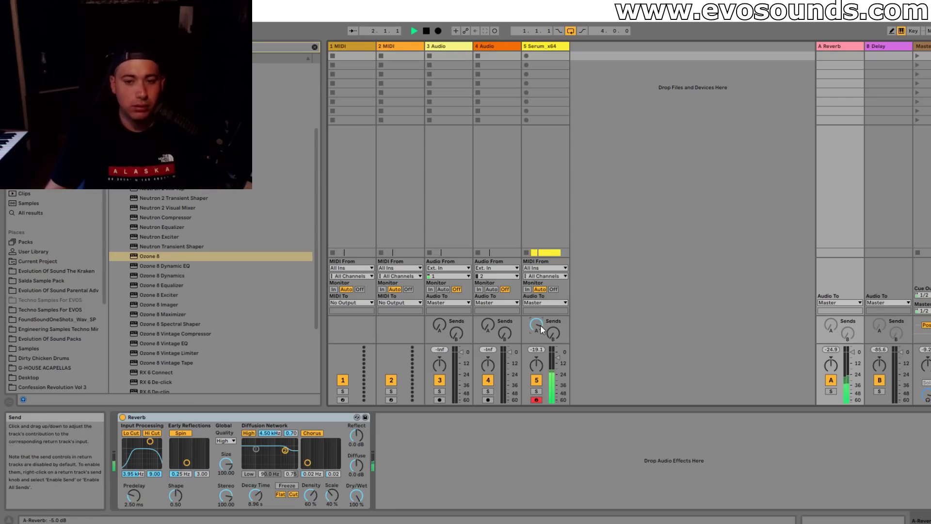
right_click(558, 352)
left_click(581, 379)
left_click_drag(534, 326, 533, 342)
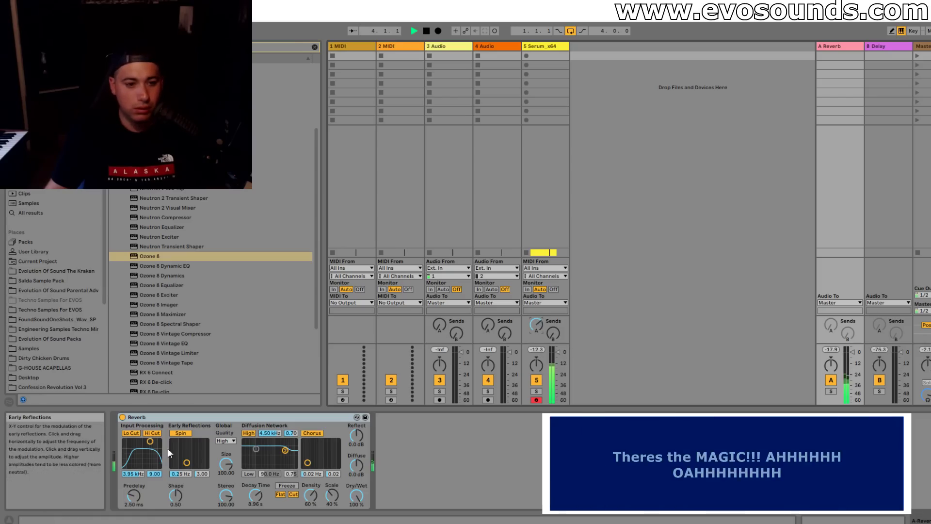
Step: Set the Reverb's input bandpass filter to 1.24 kHz with a width of 7.76, and return to the Serum track in the arrangement
left_click_drag(150, 441, 148, 445)
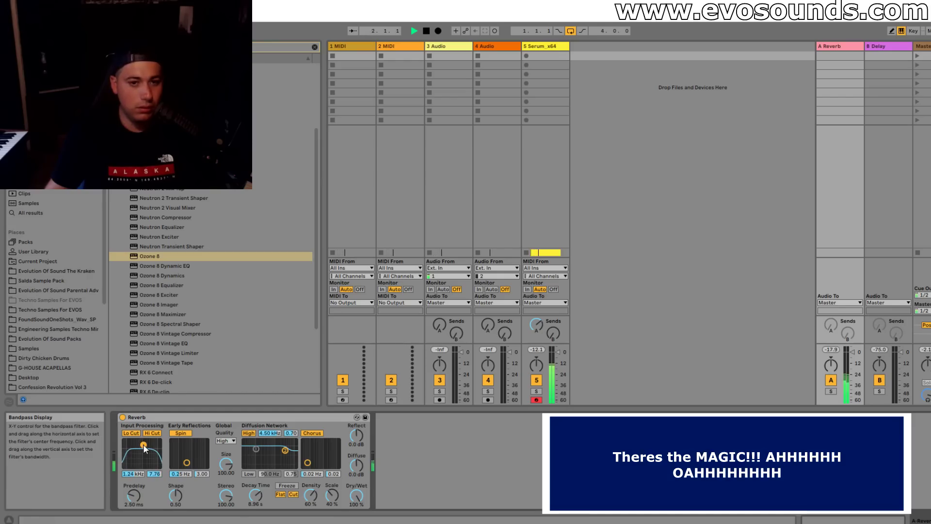
key("Tab")
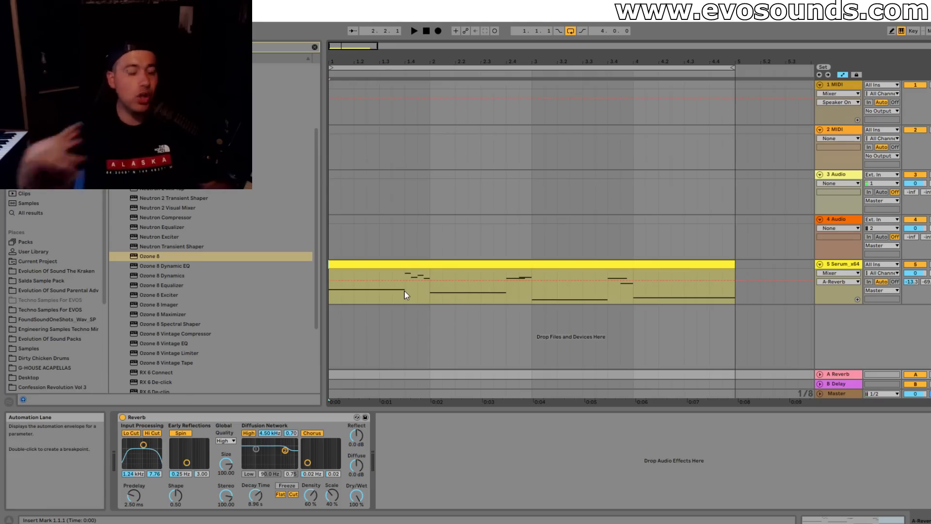
left_click(535, 281)
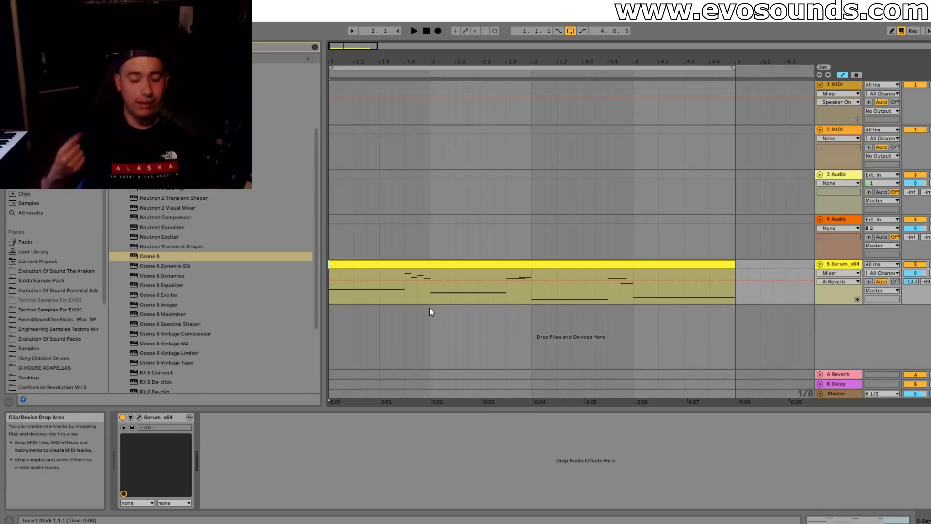
Step: Check the Delay return's settings and bring up the Serum track's B-Delay send automation in the arrangement
key("Tab")
left_click(882, 46)
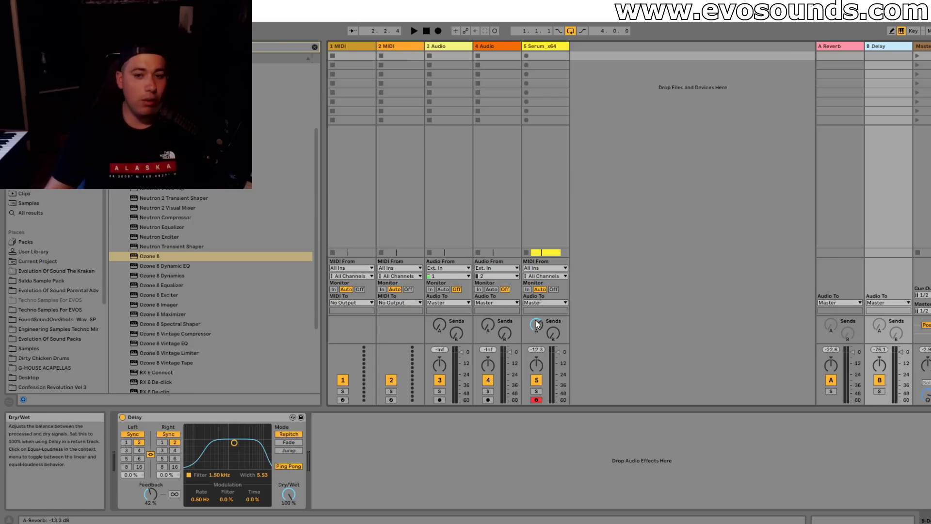
key("Tab")
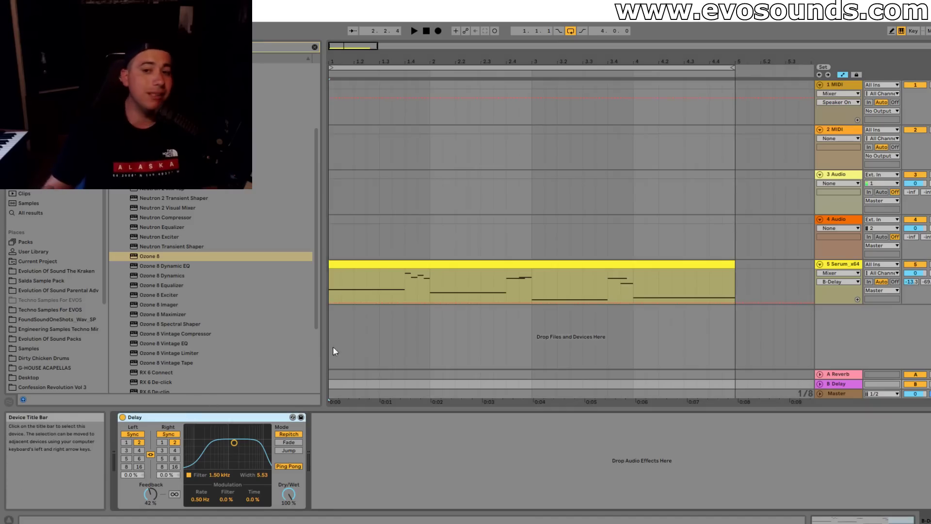
left_click(850, 265)
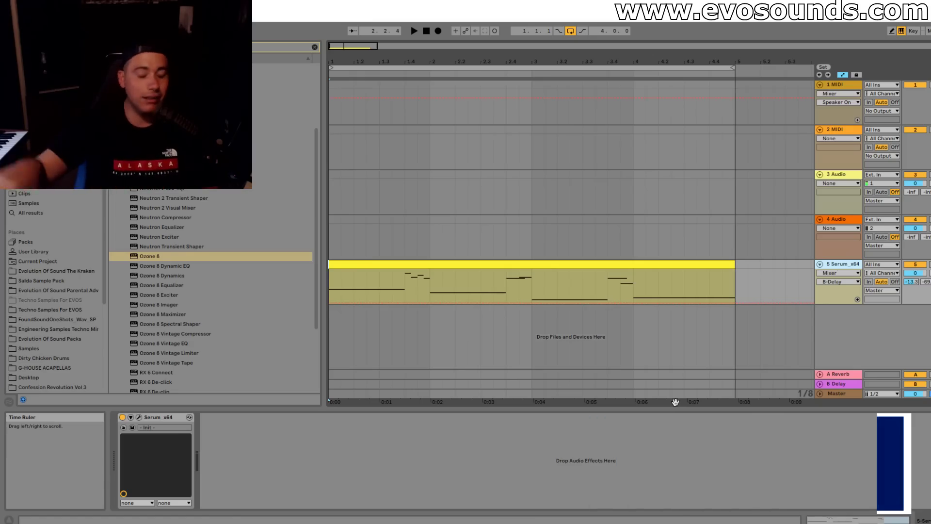
key("Tab")
key("Tab")
Step: Draw raised B-Delay send automation over the short notes ending bars 1, 2 and 3, and bring up the Delay return's settings during playback
left_click_drag(405, 302, 430, 303)
left_click(429, 284)
left_click(506, 302)
left_click_drag(511, 301, 531, 302)
left_click(531, 283)
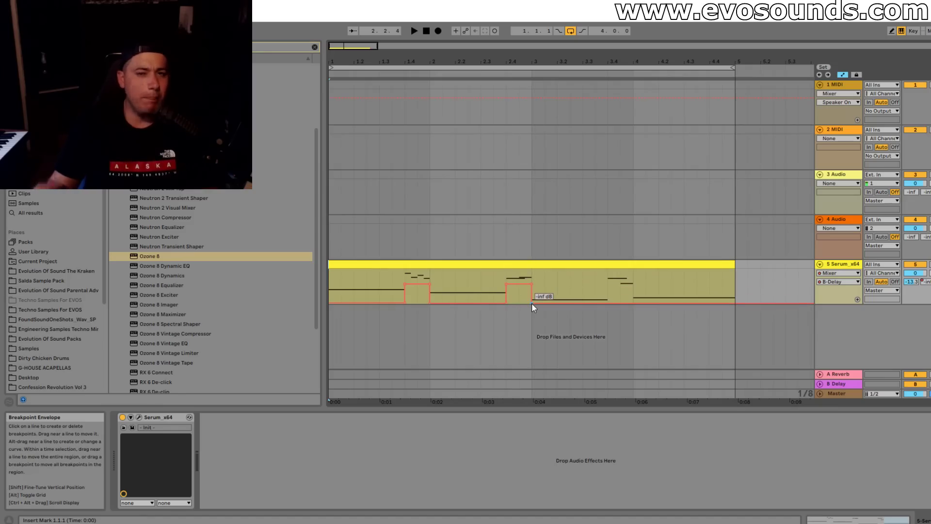
left_click_drag(608, 294, 616, 303)
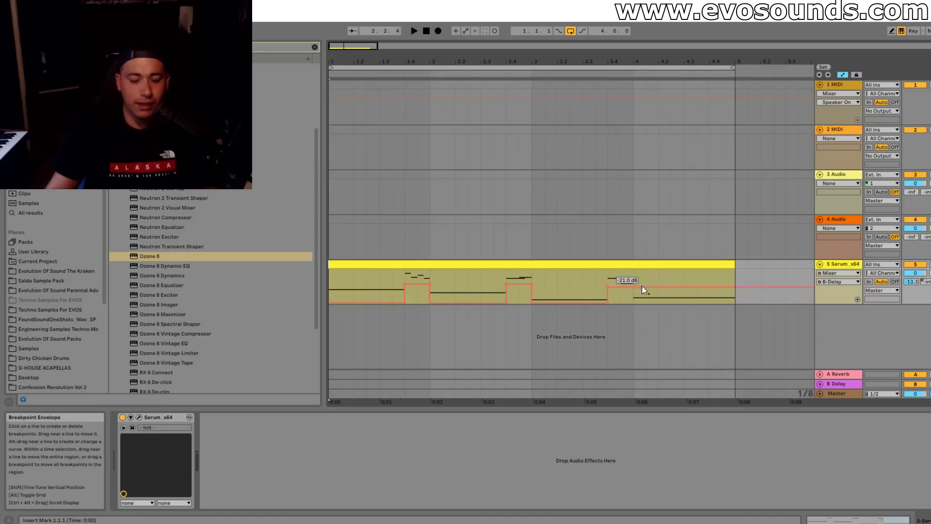
key("space")
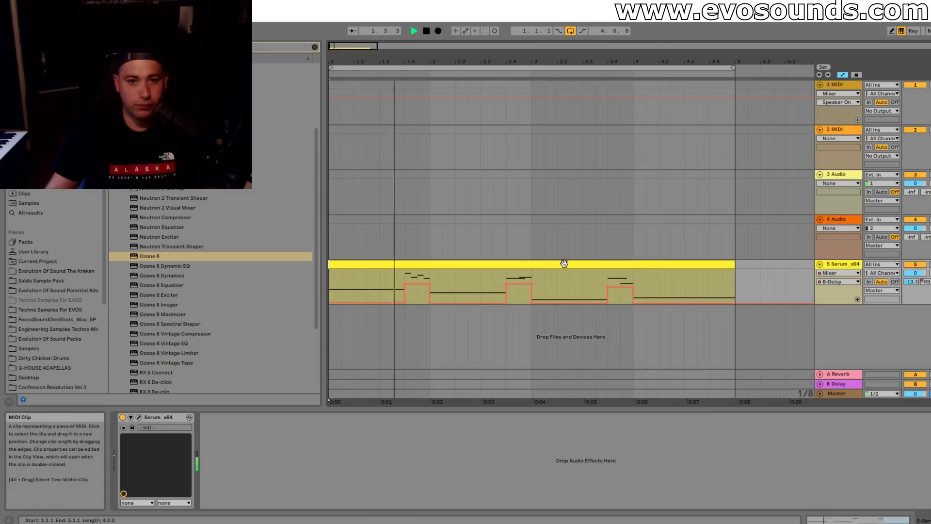
key("Tab")
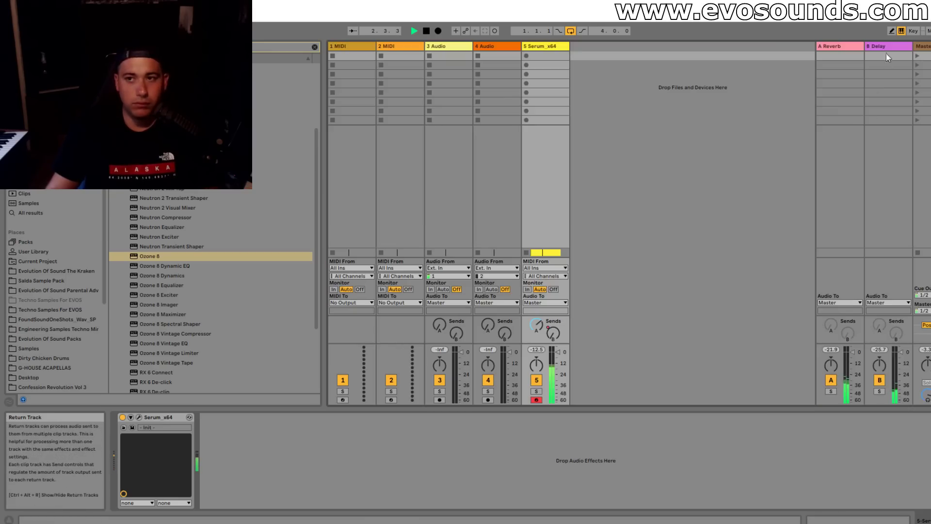
left_click(885, 47)
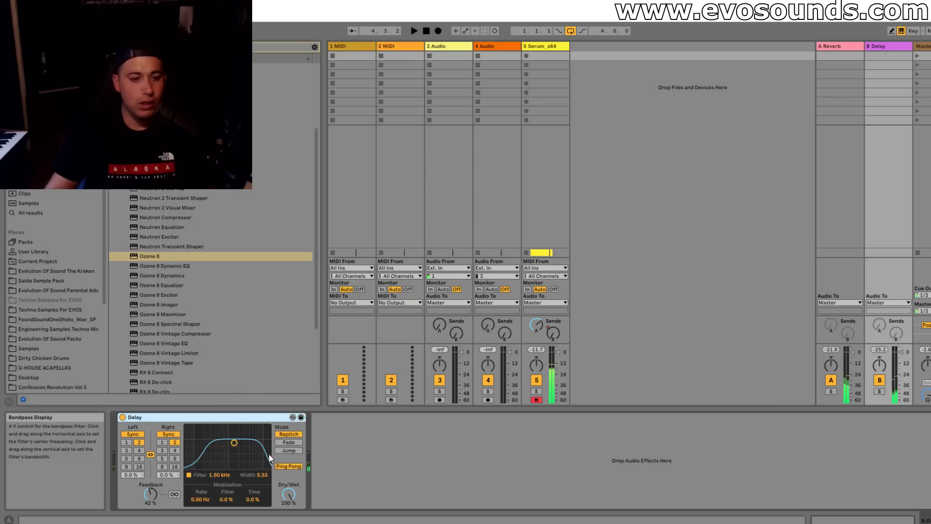
Step: Audition the Delay's bandpass filter at 748 Hz with a width of 3.52 and at 8.66 kHz with a width of 4.86
mouse_move(233, 441)
left_mouse_down()
mouse_move(211, 442)
mouse_move(248, 444)
mouse_move(216, 448)
mouse_move(230, 445)
mouse_move(224, 452)
left_mouse_up()
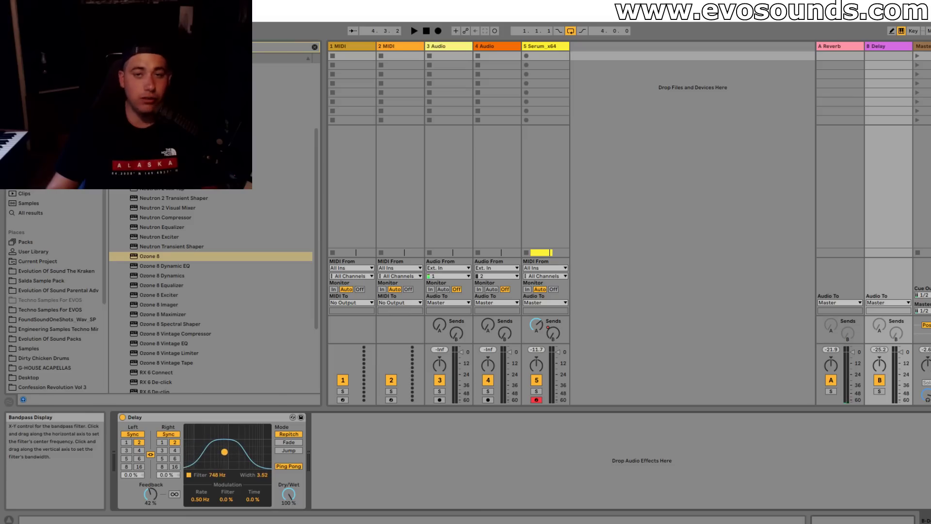
key("space")
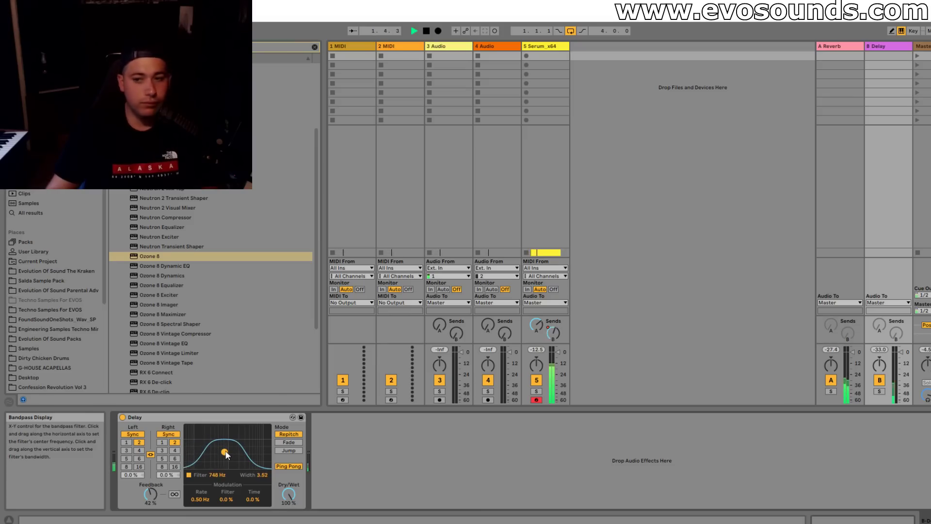
left_click_drag(226, 454, 259, 445)
key("space")
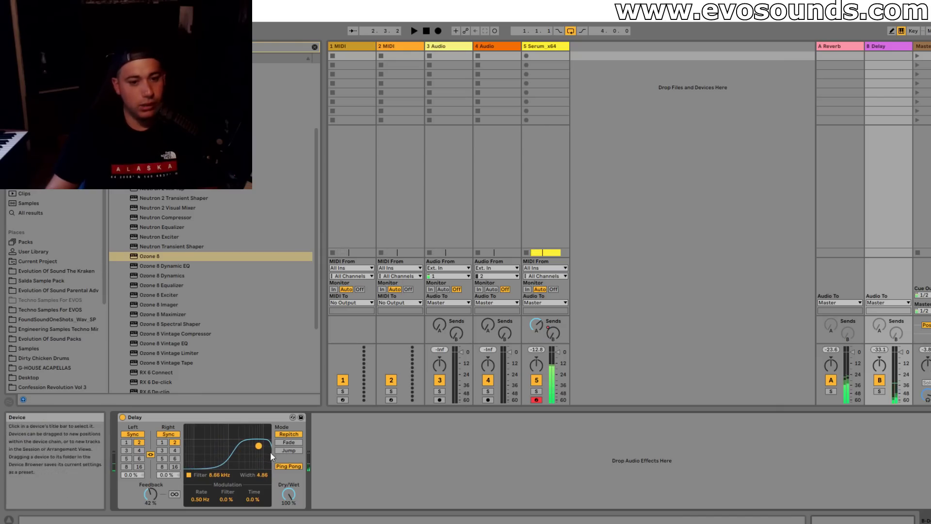
key("space")
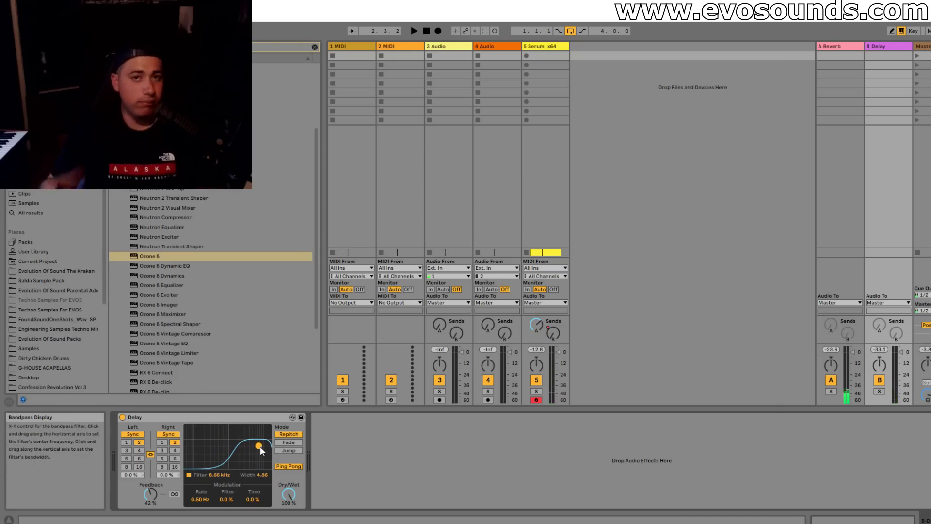
key("Tab")
key("Tab")
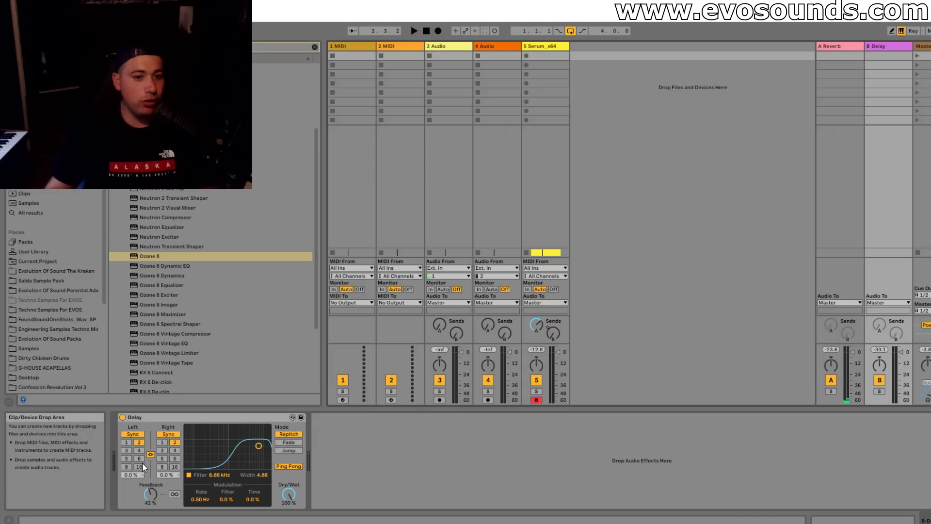
Step: Set the Delay's feedback to 67% and its bandpass filter to 2.16 kHz with a width of 5.09
left_click_drag(259, 446, 237, 450)
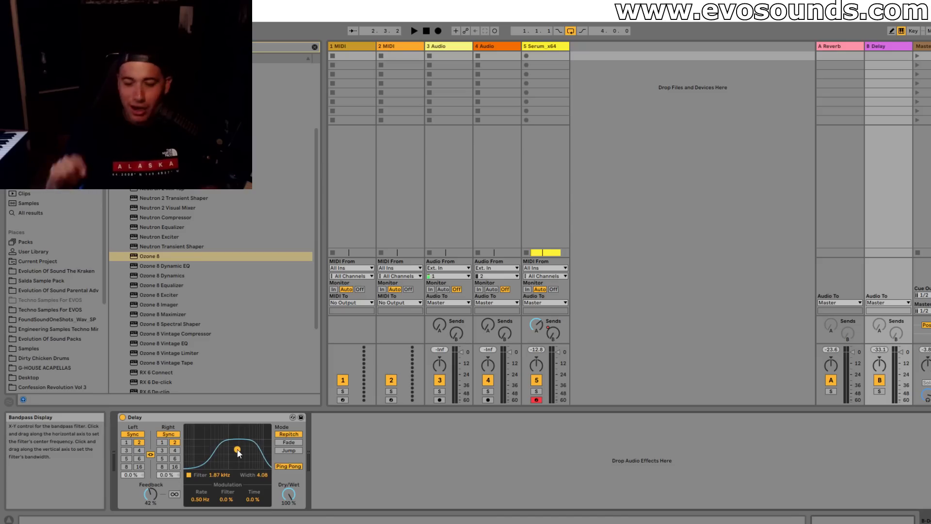
key("space")
left_click_drag(238, 453, 234, 451)
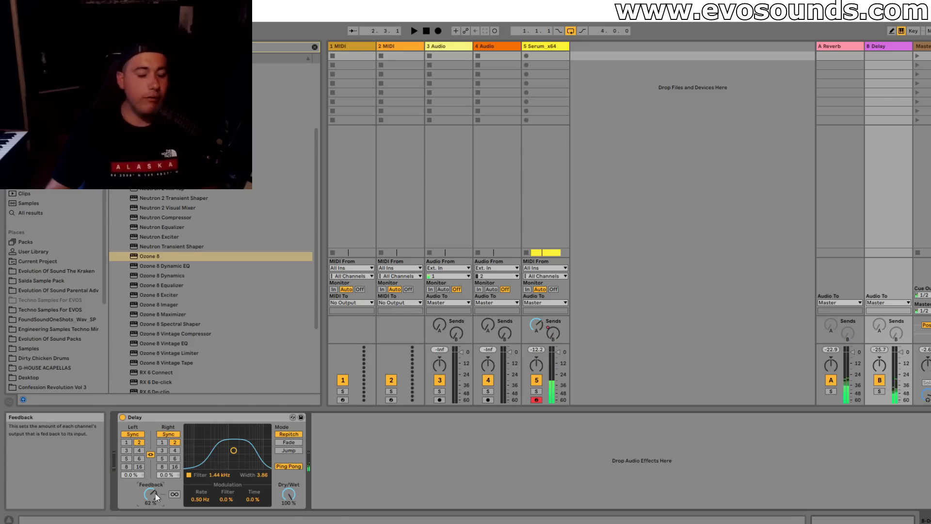
left_click_drag(155, 493, 155, 489)
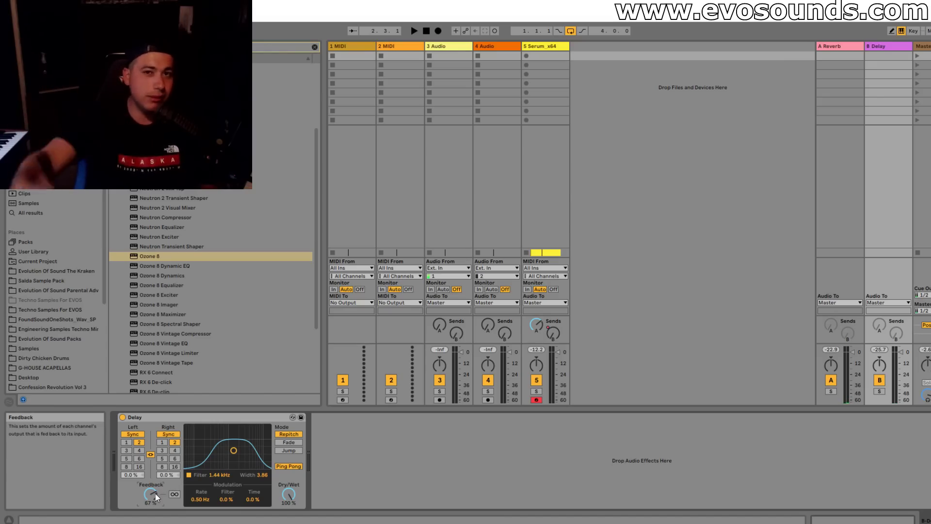
left_click_drag(233, 451, 239, 447)
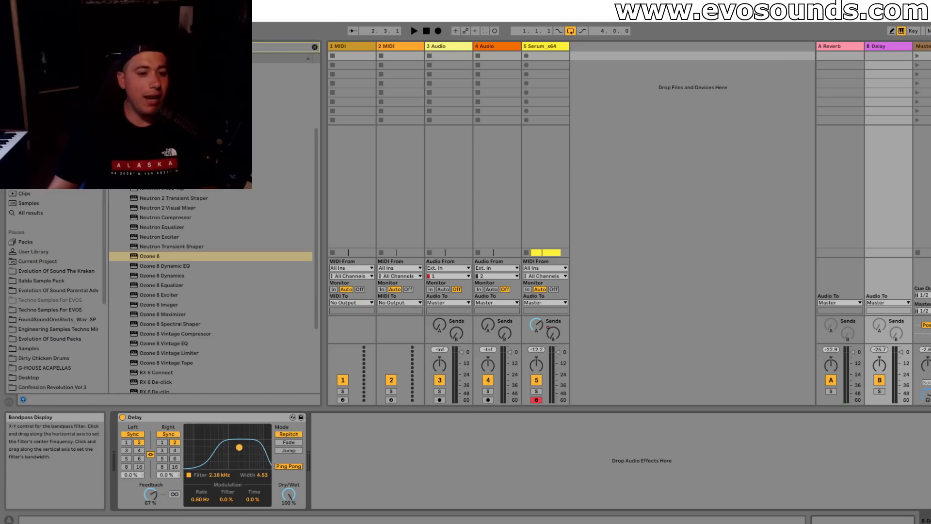
Step: Return to the Serum track in the arrangement and open the Serum instrument's editor
key("Tab")
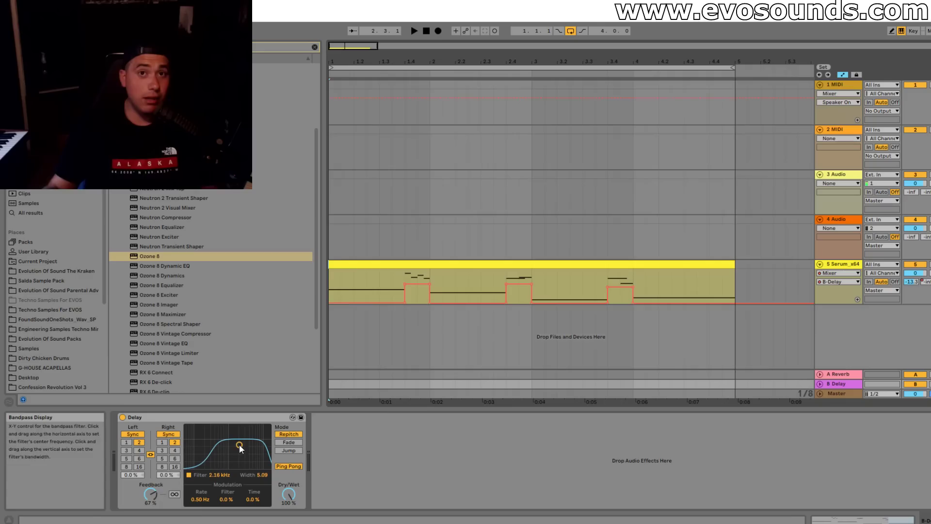
left_click(840, 264)
left_click(140, 417)
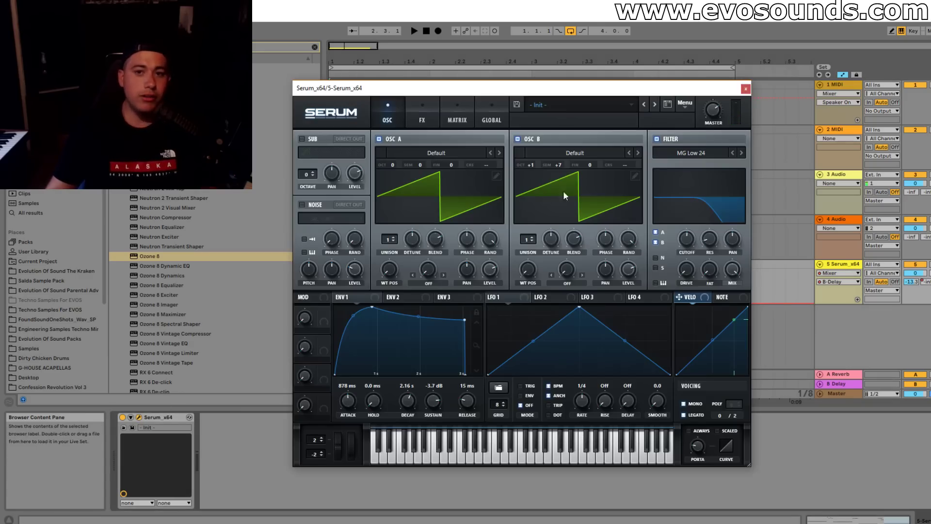
Step: Try detuning the oscillators against each other during playback, with fine tuning of -16 cents for Oscillator A and 24 cents for Oscillator B
left_click_drag(591, 164, 594, 155)
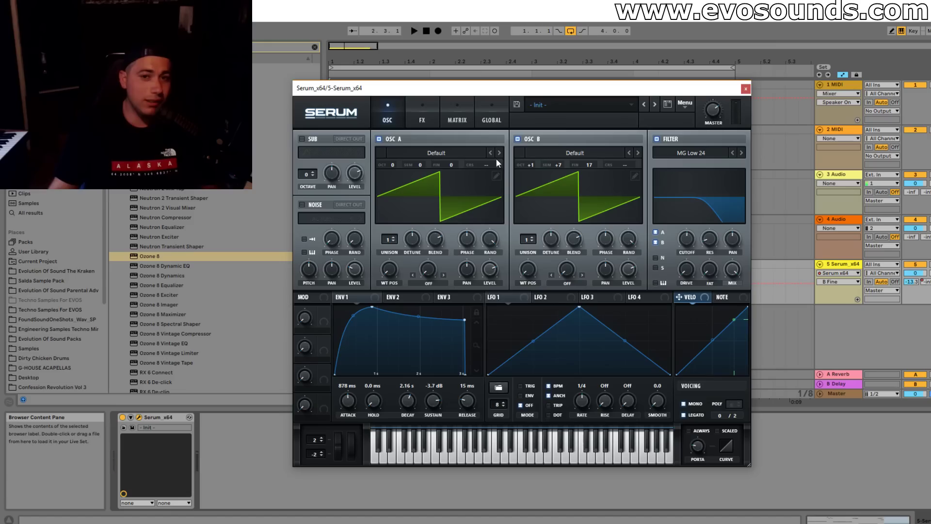
key("space")
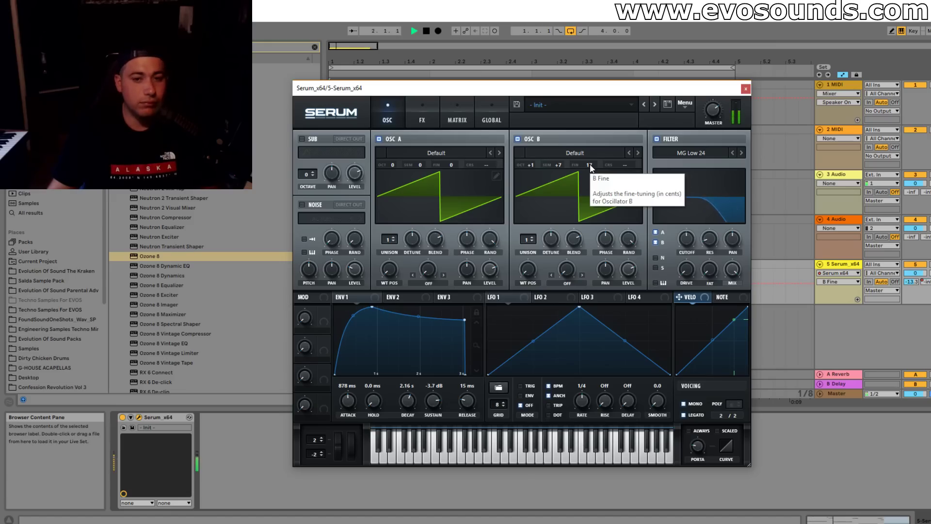
mouse_move(591, 167)
left_mouse_down()
mouse_move(597, 156)
mouse_move(591, 168)
left_mouse_up()
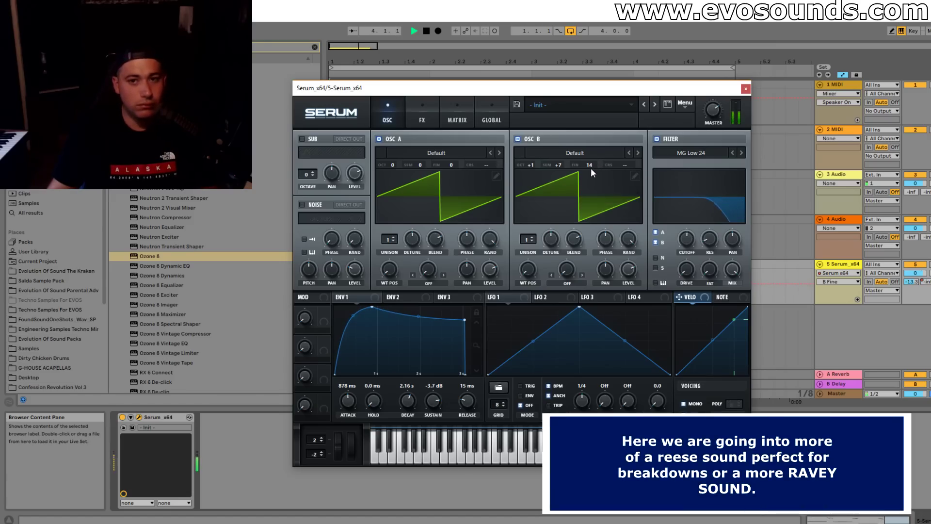
mouse_move(451, 168)
left_mouse_down()
mouse_move(453, 181)
mouse_move(459, 165)
mouse_move(458, 176)
left_mouse_up()
left_click_drag(590, 166, 600, 155)
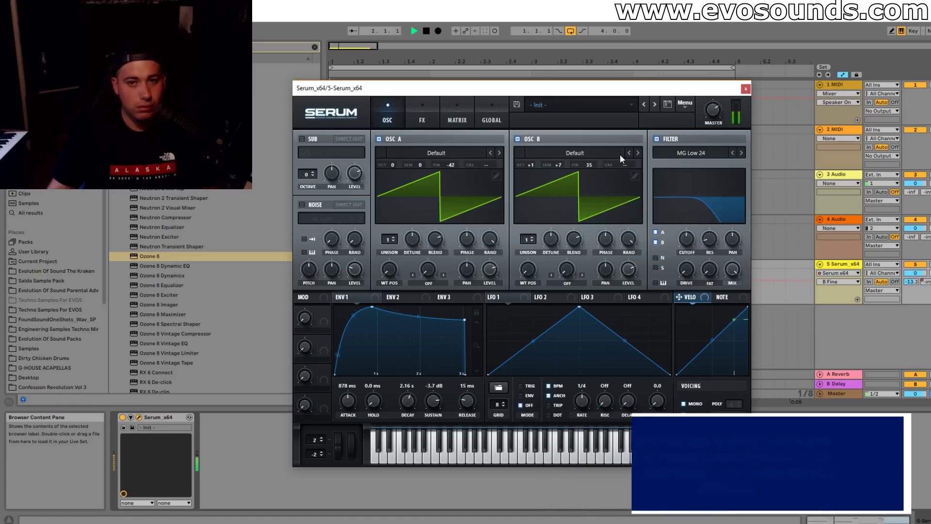
left_click_drag(455, 163, 471, 152)
left_click_drag(591, 165, 587, 168)
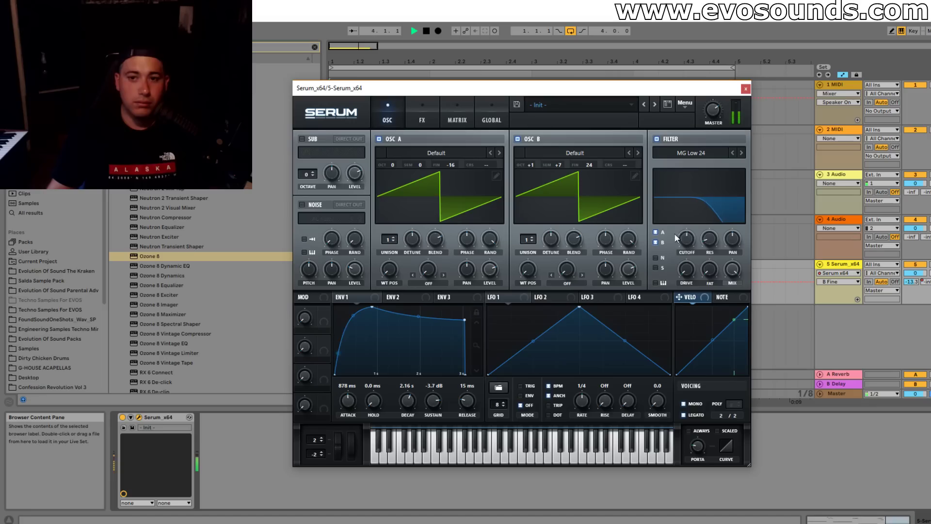
key("space")
Step: Try a higher resonance on the MG Low 24 filter while listening, and bring it back down
left_click_drag(706, 239, 713, 217)
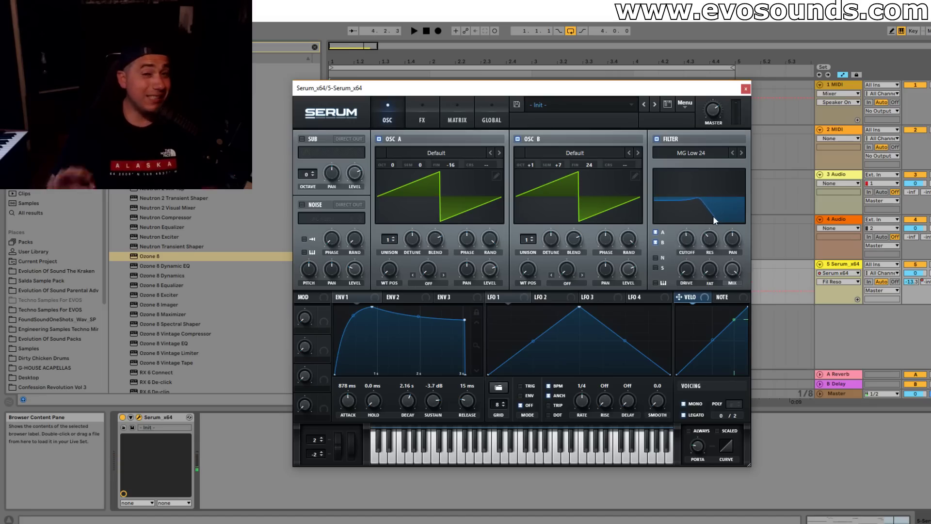
key("space")
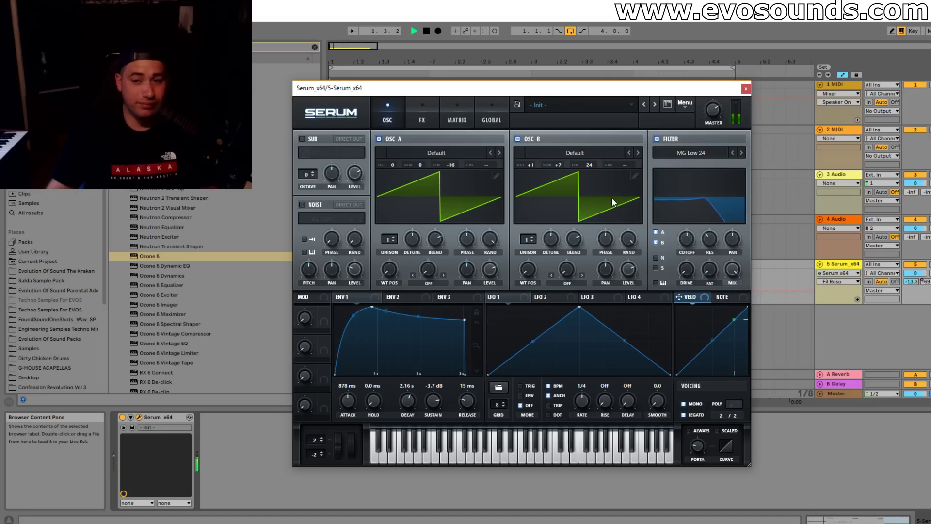
left_click_drag(709, 242, 676, 247)
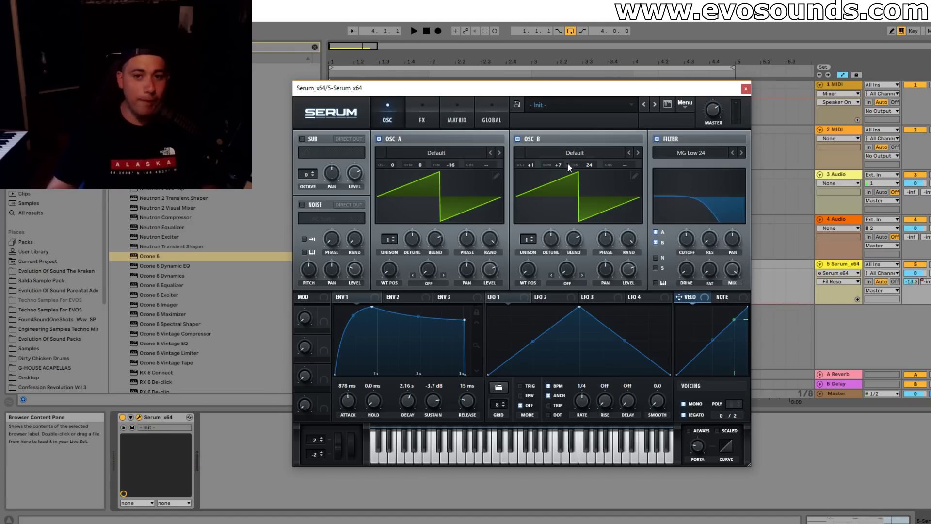
Step: Set Oscillator A's octave to +1 and reset the fine tuning of both oscillators to 0
left_click_drag(394, 164, 394, 159)
left_click_drag(569, 165, 591, 179)
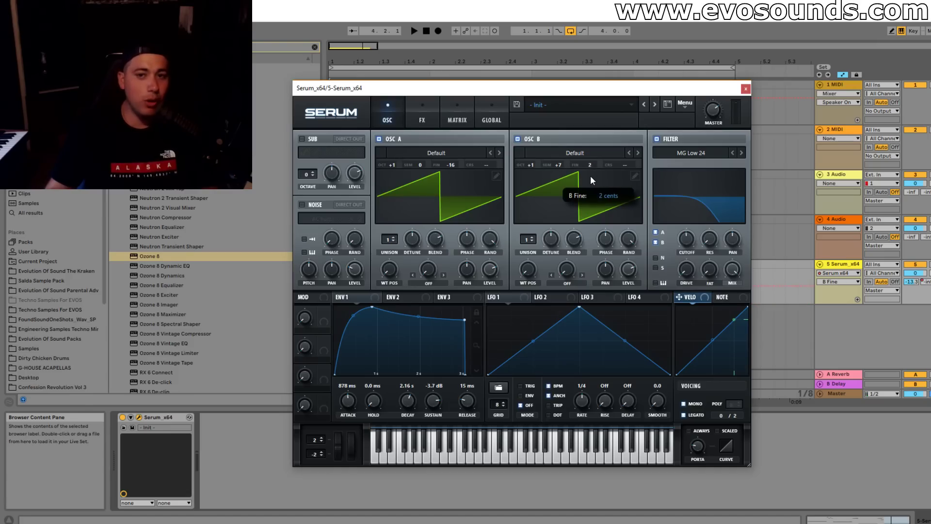
left_click_drag(588, 177, 589, 176)
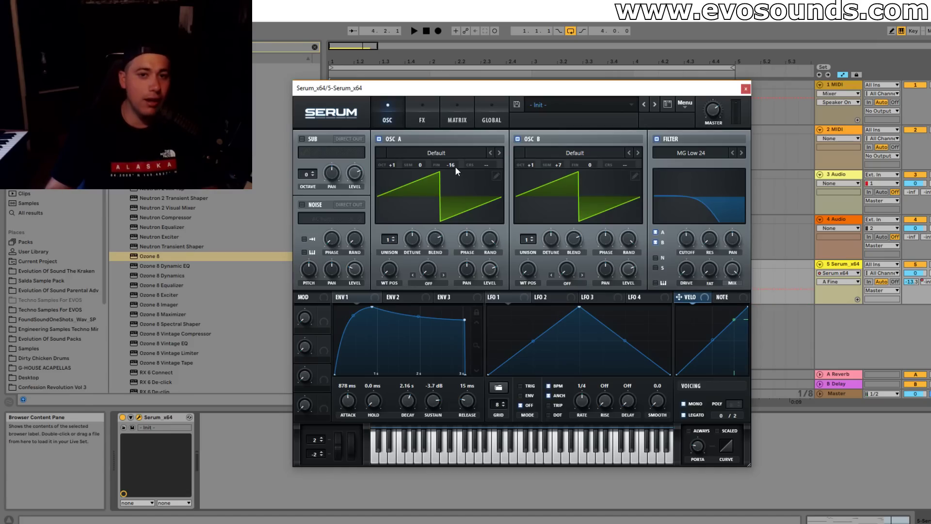
Step: Enable the sub oscillator with the triangle shape and adjust its level while listening
left_click(301, 139)
left_click(326, 154)
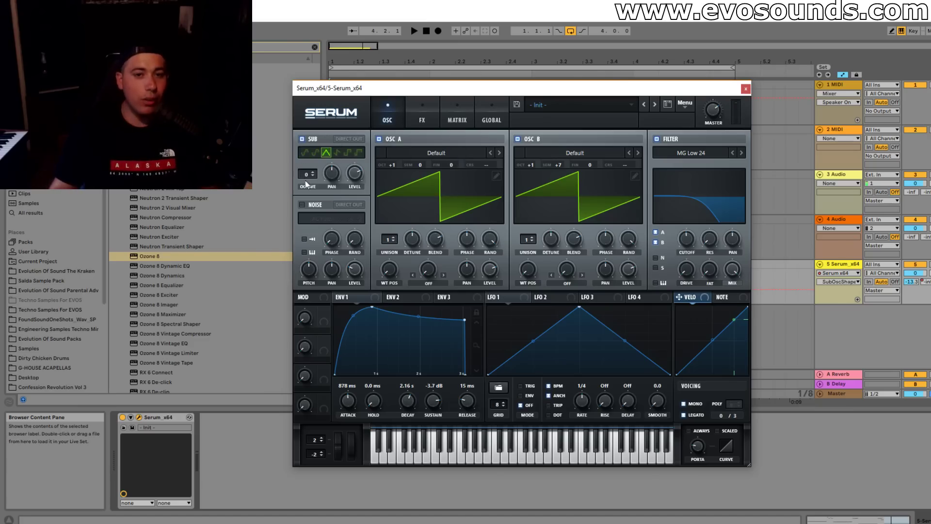
left_click(356, 174)
key("space")
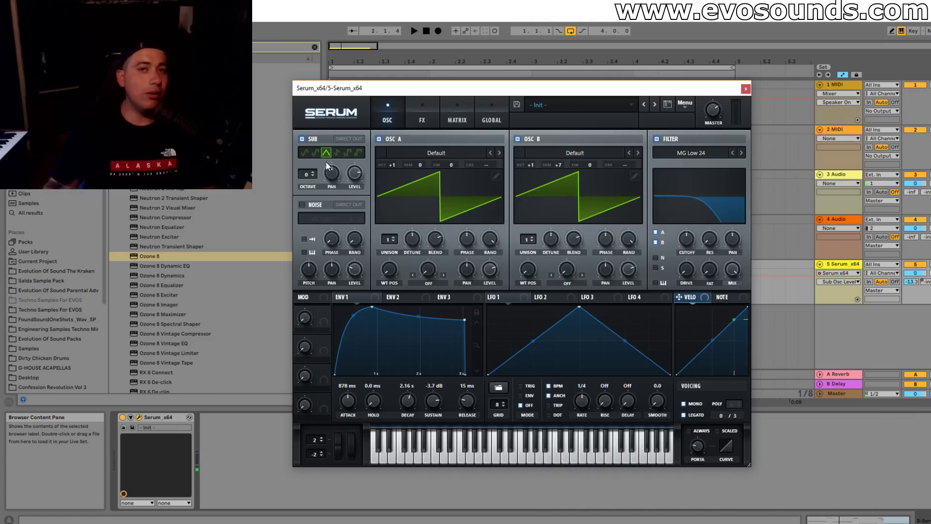
Step: Set Oscillator B's octave to +2 and listen to the bassline
left_click_drag(531, 164, 533, 156)
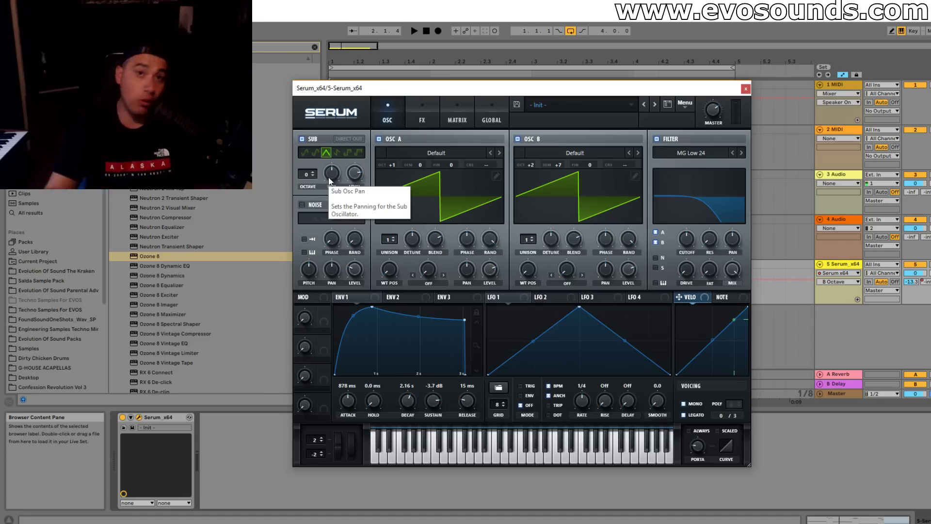
key("space")
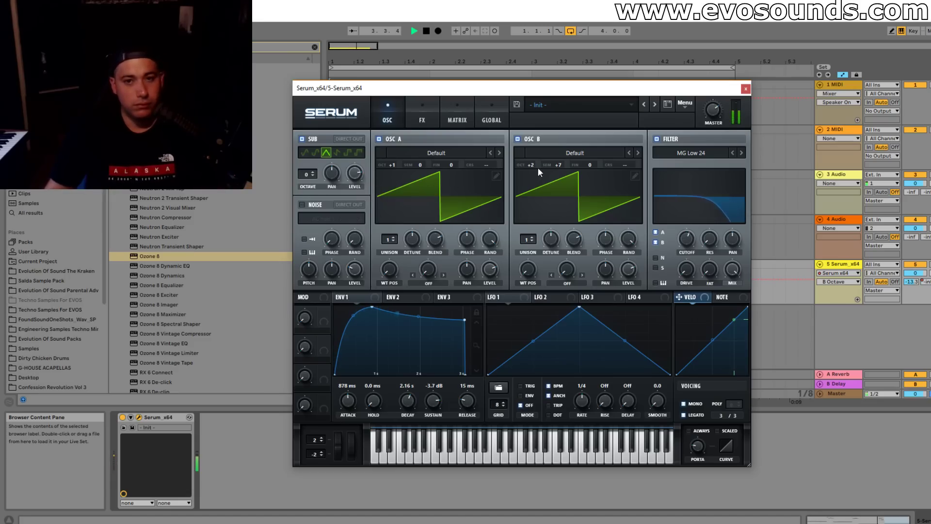
key("space")
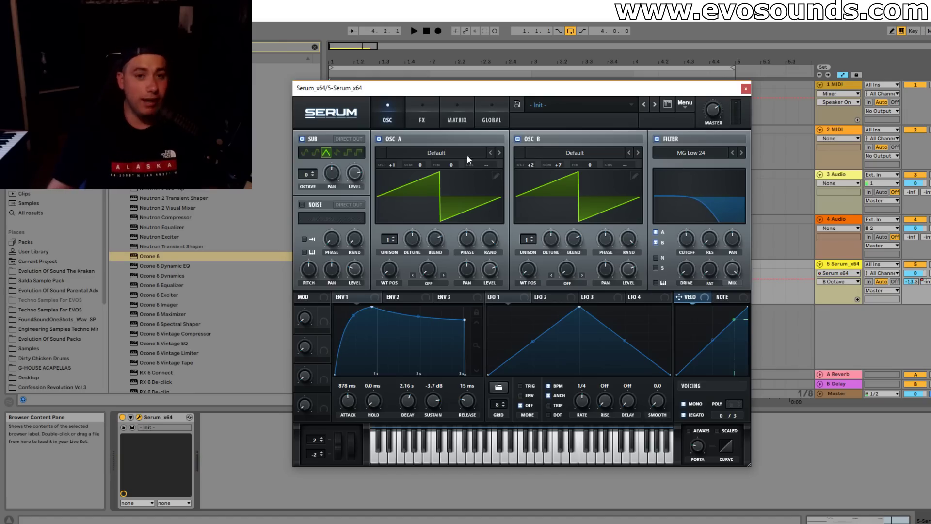
Step: Load the analog wavetable BS2 - Filthy into Oscillator A and BSOD_Square into Oscillator B
left_click(450, 152)
mouse_move(455, 165)
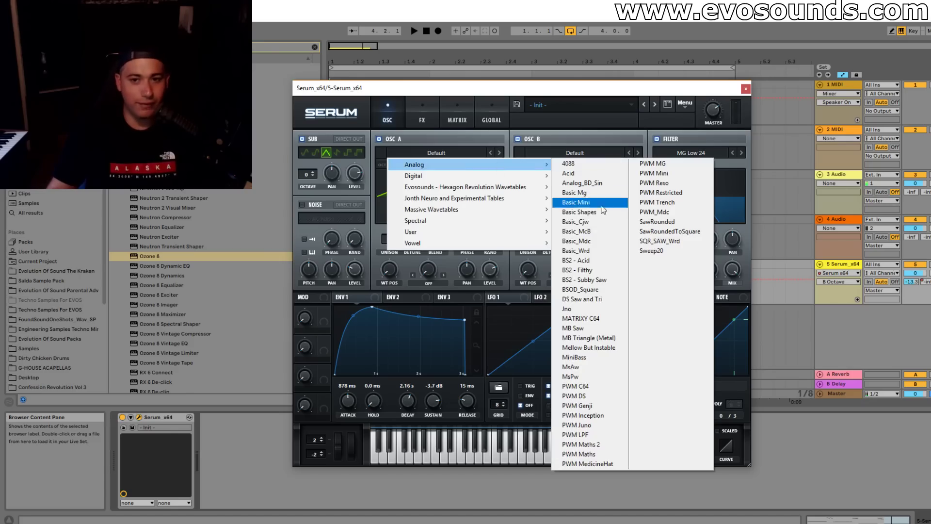
left_click(601, 251)
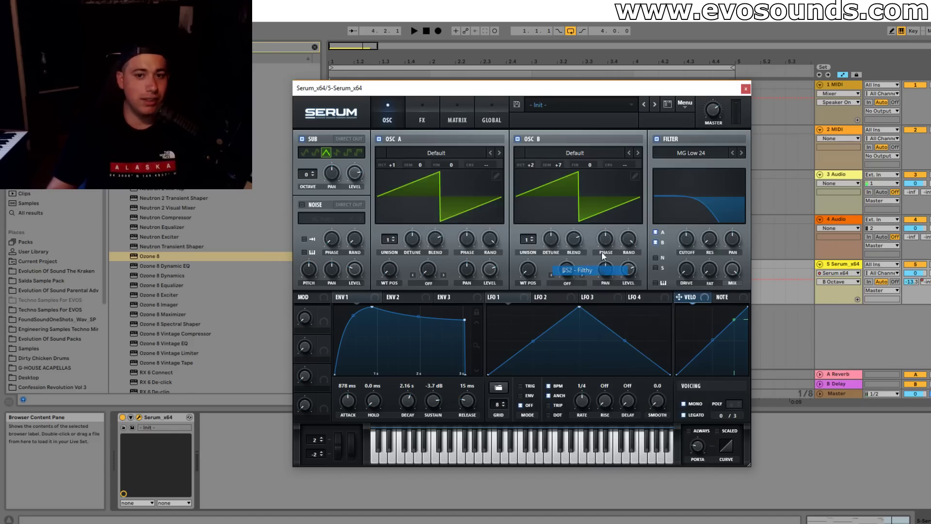
left_click(546, 149)
mouse_move(557, 159)
left_click(729, 272)
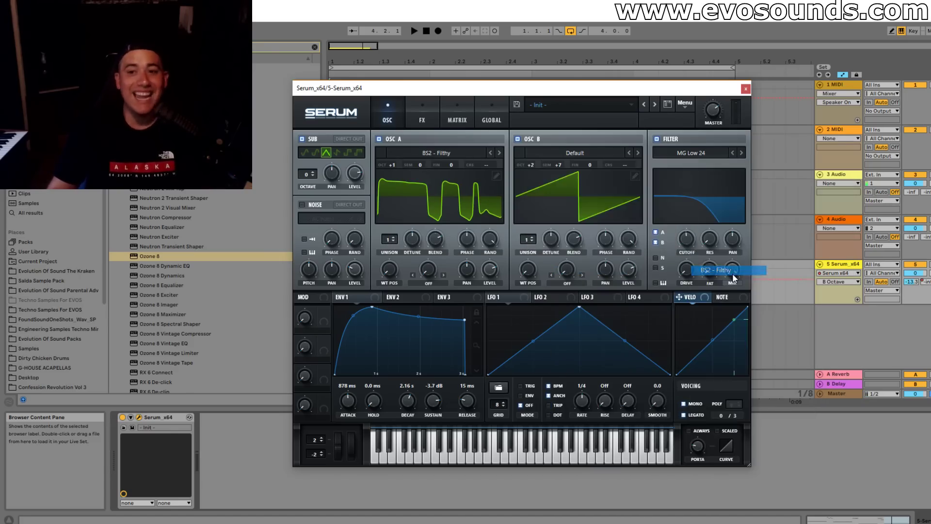
left_click(637, 153)
left_click(637, 152)
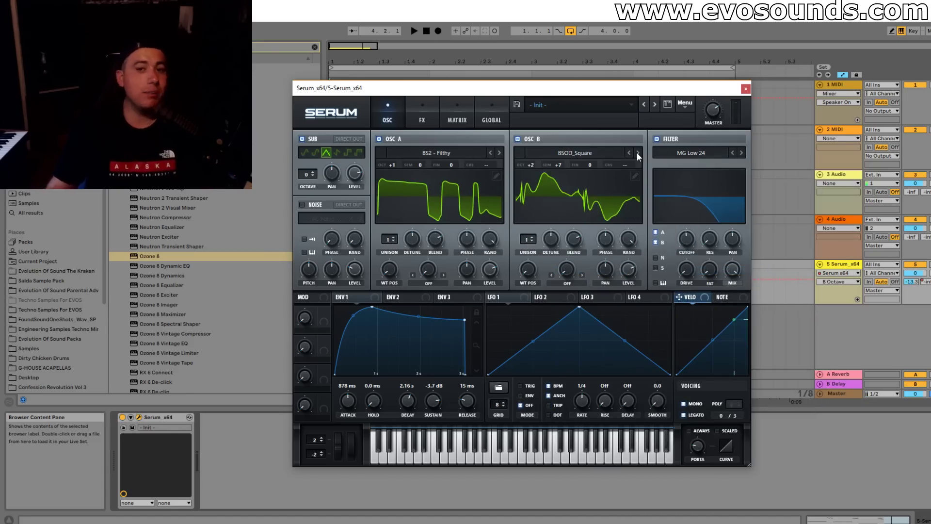
Step: Set Oscillator B's octave to +1 and Oscillator A's to 0, and turn off the sub oscillator while listening to the bassline
key("space")
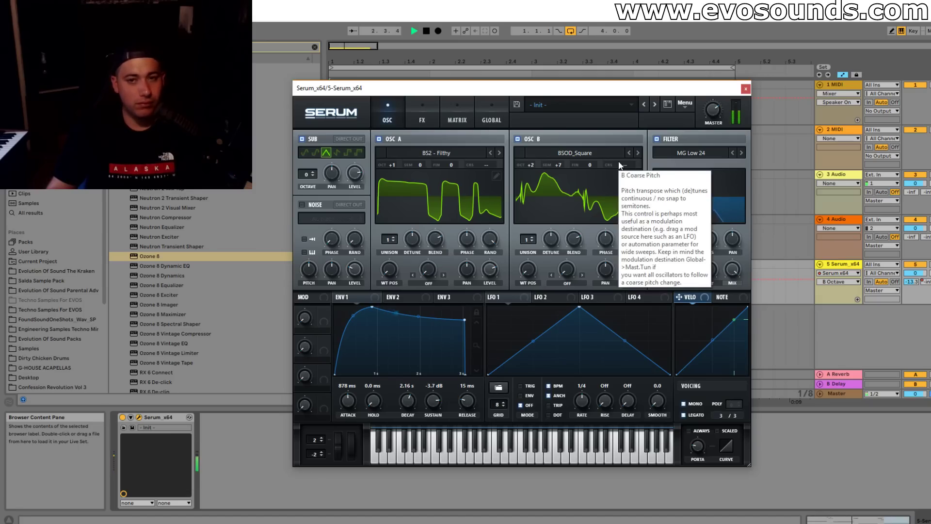
left_click_drag(530, 165, 502, 170)
left_click_drag(394, 167, 393, 174)
left_click(301, 139)
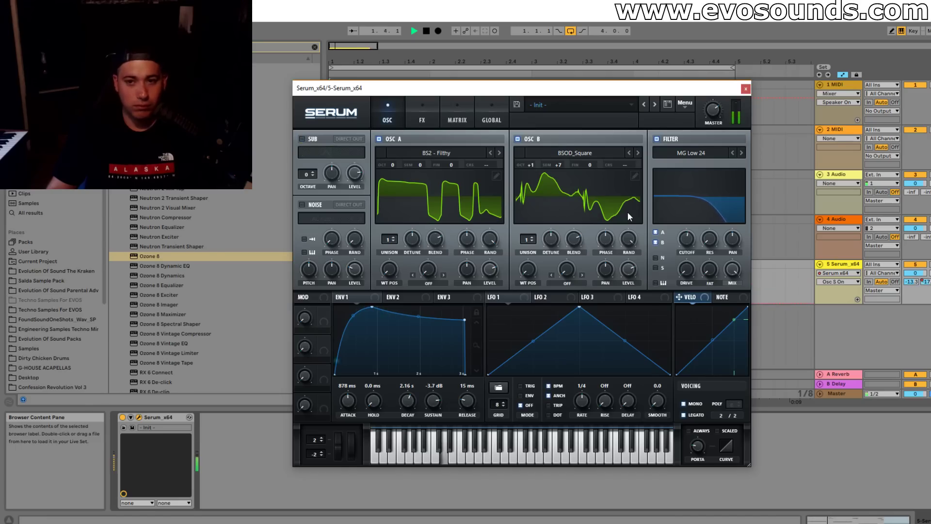
key("space")
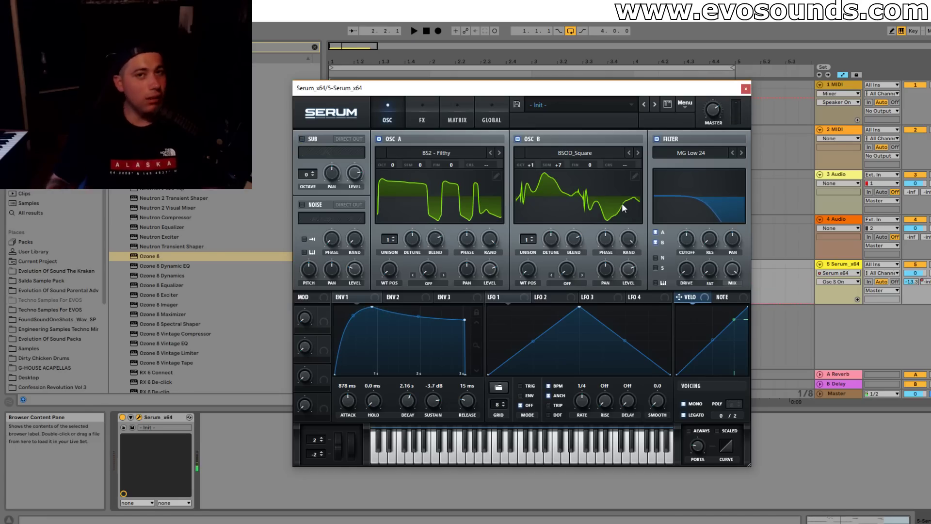
Step: Review Serum's effects and open the bassline's MIDI clip on the Serum track to view its notes
left_click(422, 119)
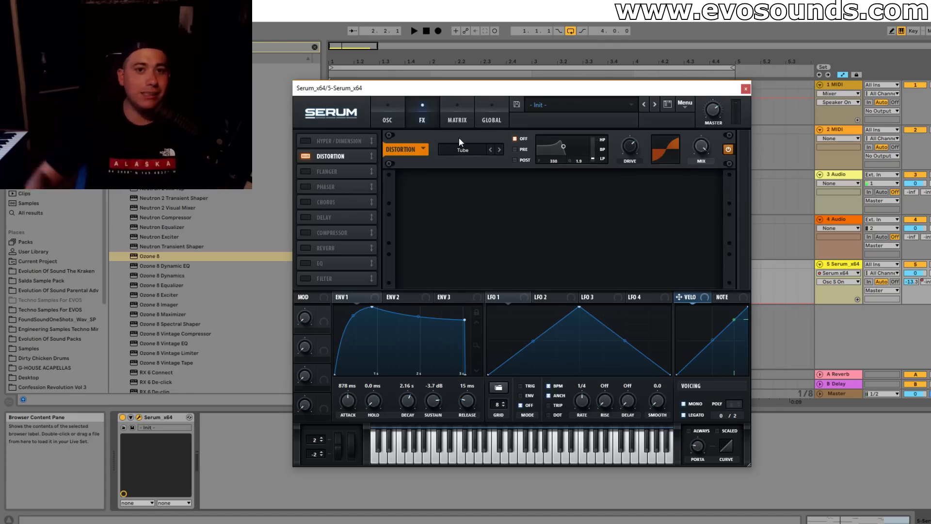
left_click(395, 119)
left_click(745, 89)
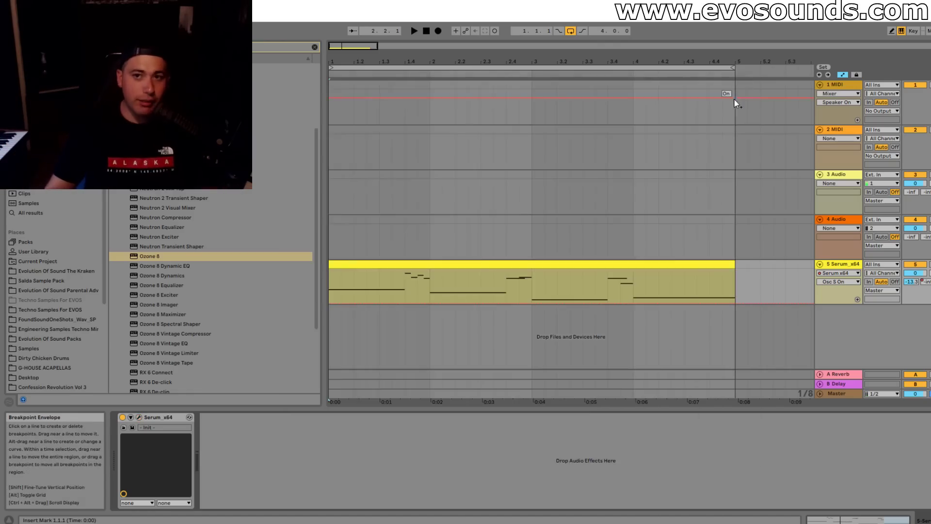
double_click(462, 264)
scroll(398, 344, "up", 2)
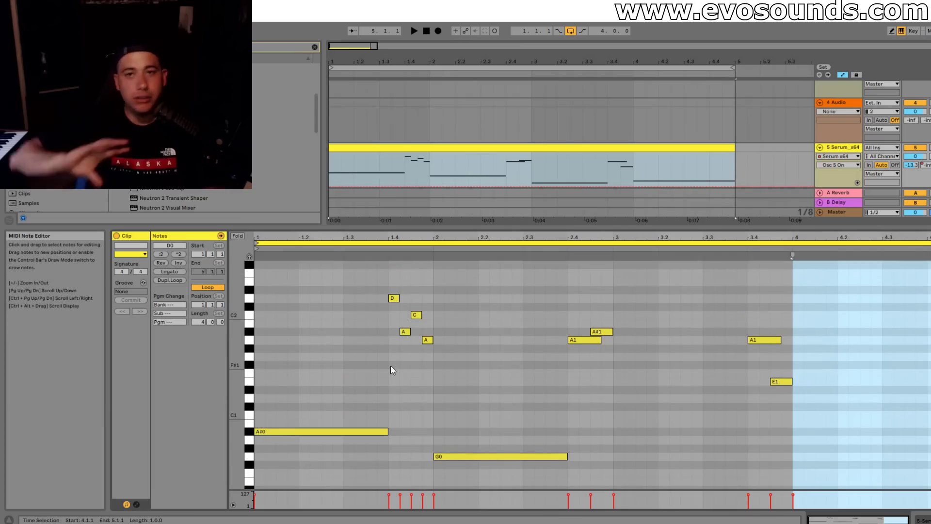